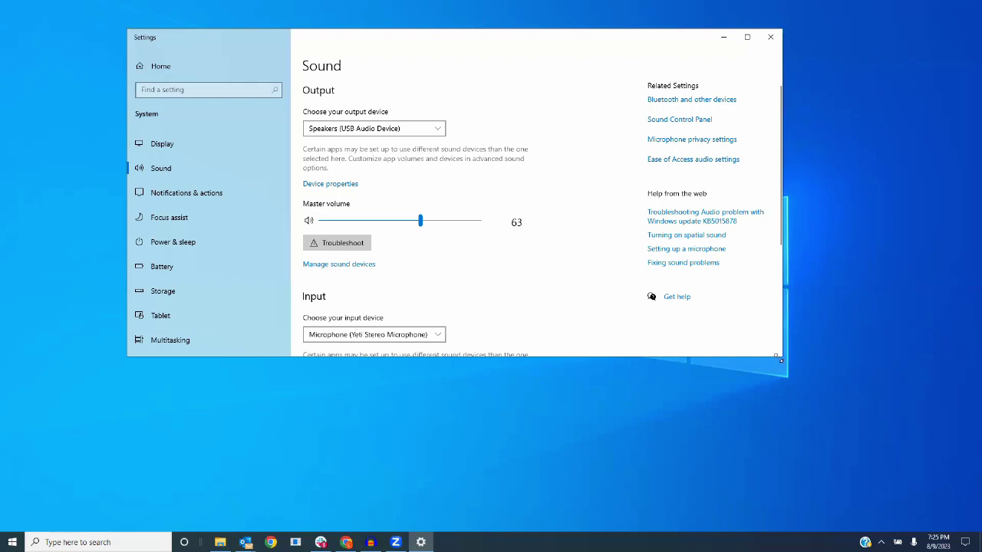
- Enlarge the Settings window and open the device properties of the Yeti Stereo Microphone input
left_click_drag(781, 359, 917, 520)
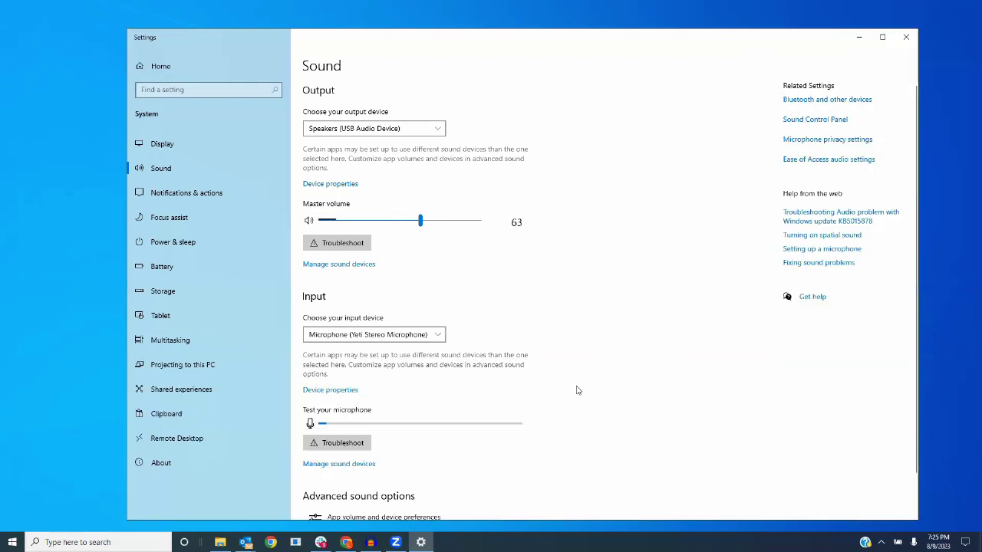
scroll(556, 366, "down", 1)
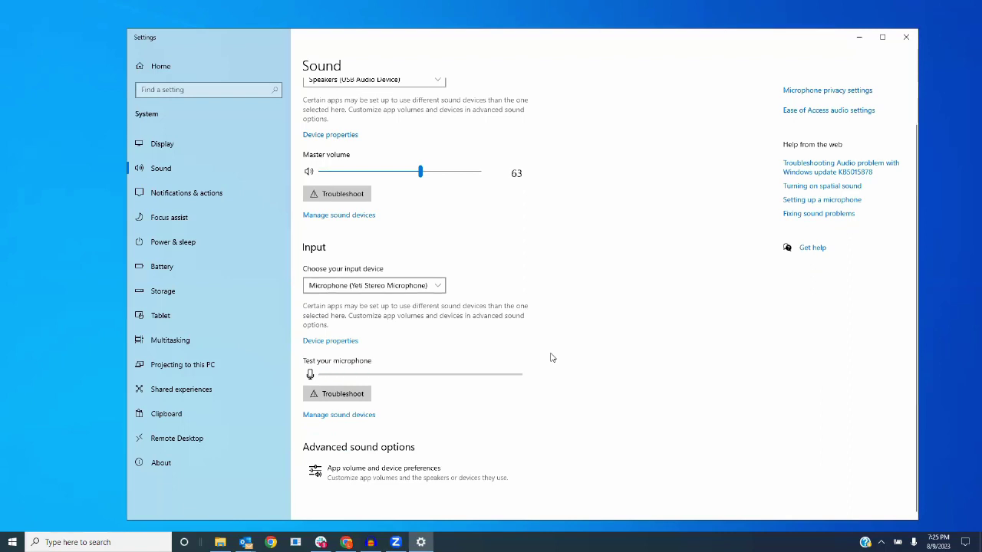
left_click(332, 342)
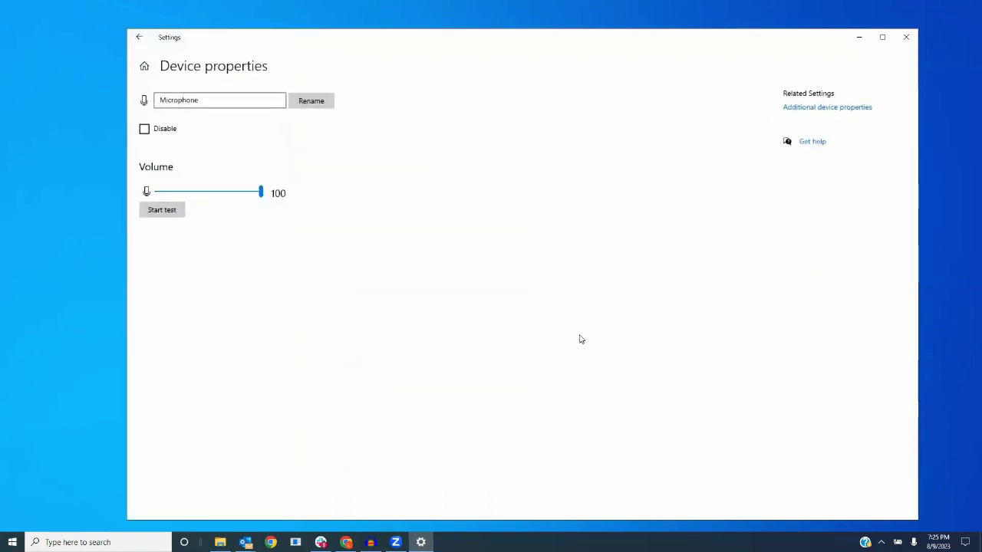
- Set the microphone's input volume to 85 and return to the Sound settings
left_click_drag(261, 198, 222, 203)
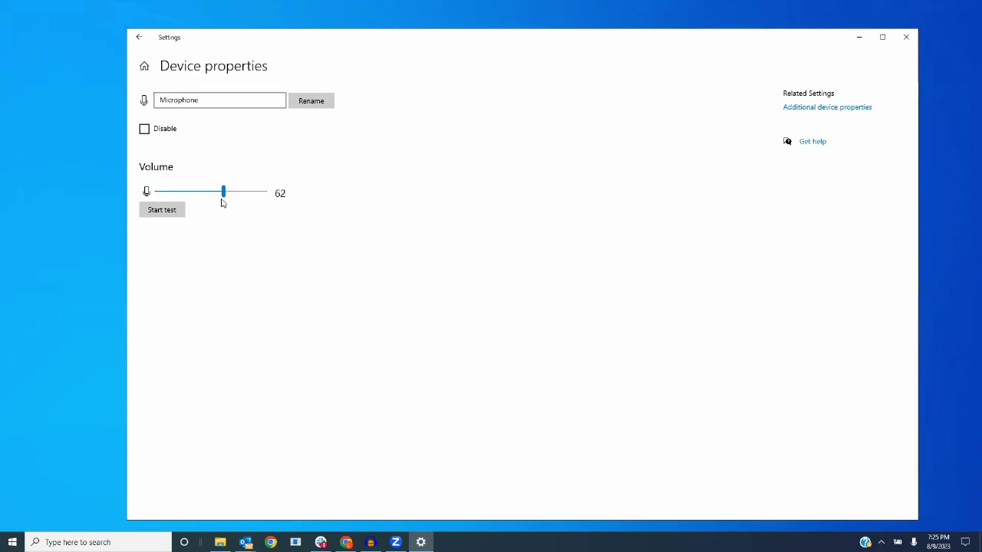
key("Right")
key("Right")
key("Right")
key("Right")
key("Right")
key("Right")
key("Right")
key("Right")
key("Right")
key("Right")
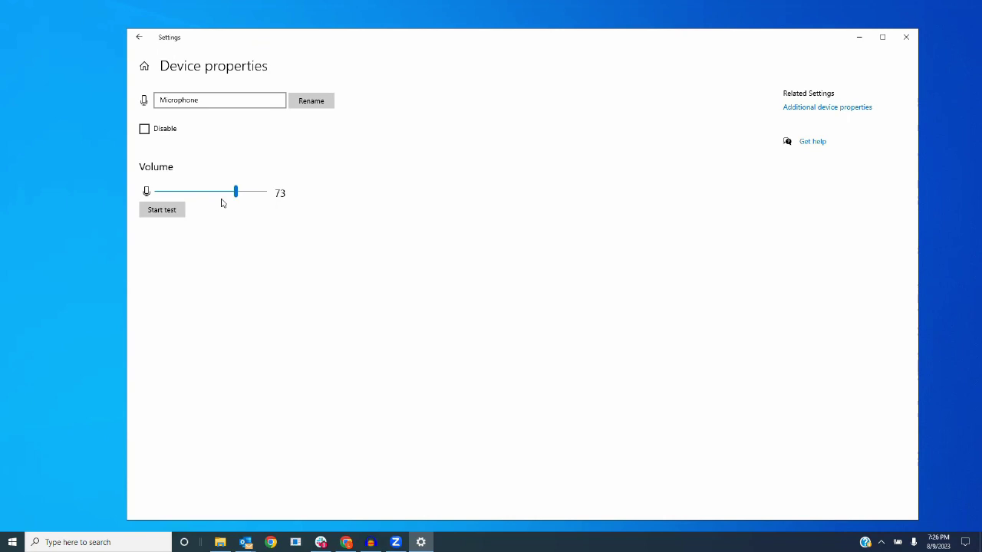
key("Right")
key("Right")
key("Right")
key("Right")
key("Right")
key("Right")
key("Right")
key("Right")
key("Right")
key("Right")
key("Right")
key("Right")
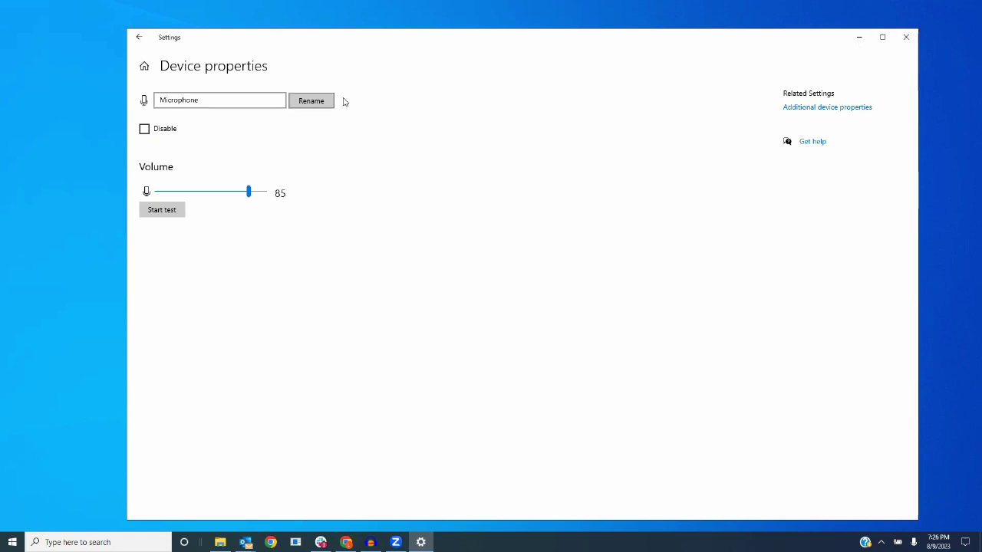
left_click(139, 37)
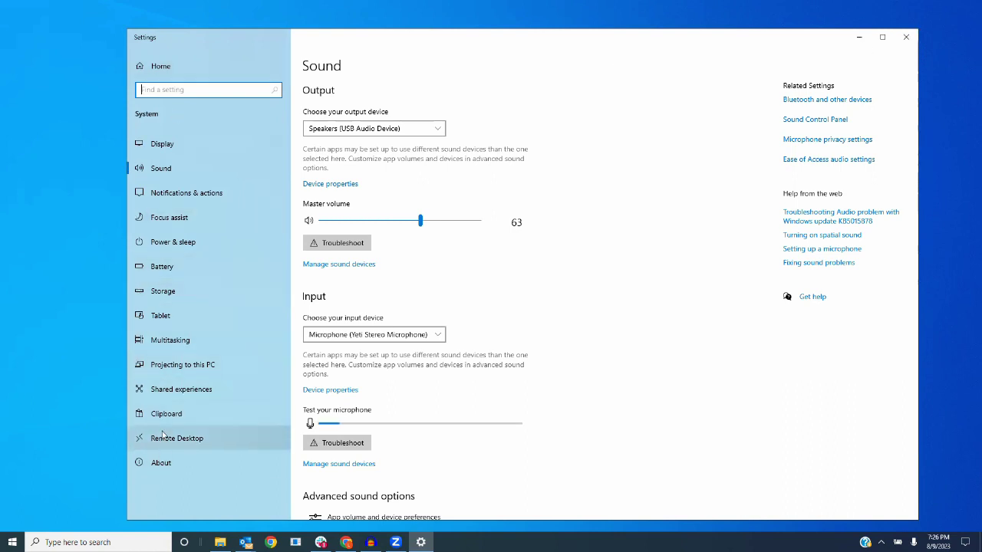
- Review the app volume and device preferences, including the output device choices for Zoom Meetings, and return to the Sound settings
scroll(583, 423, "down", 1)
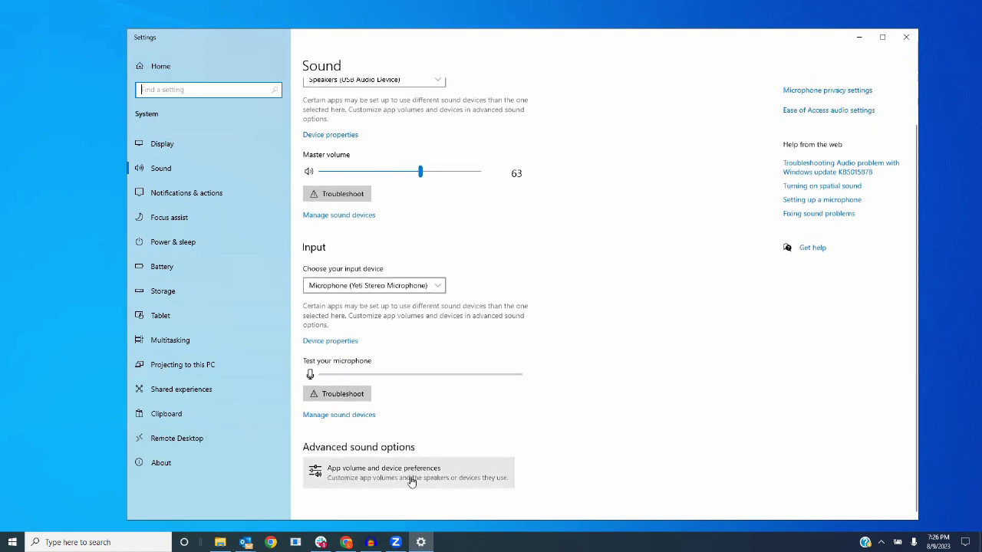
left_click(414, 469)
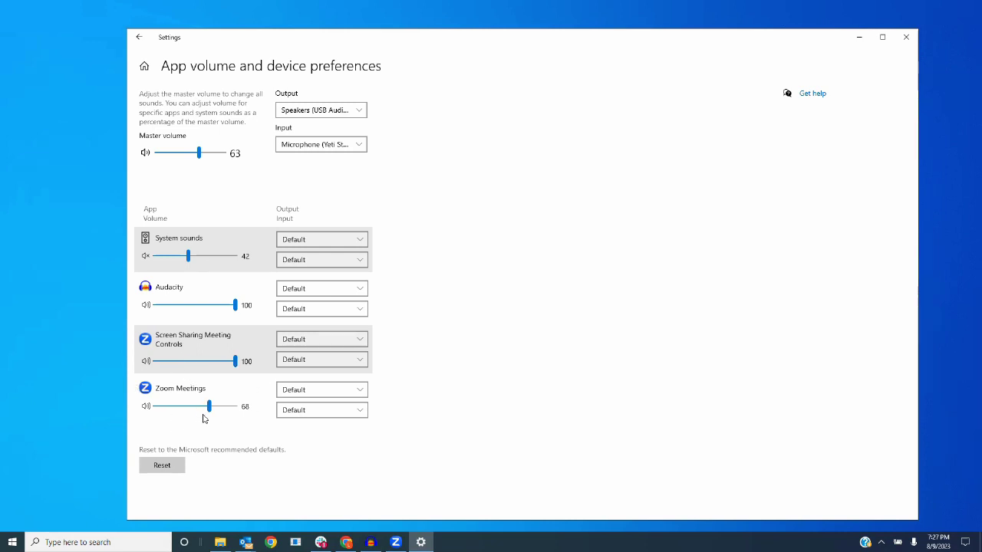
left_click(342, 389)
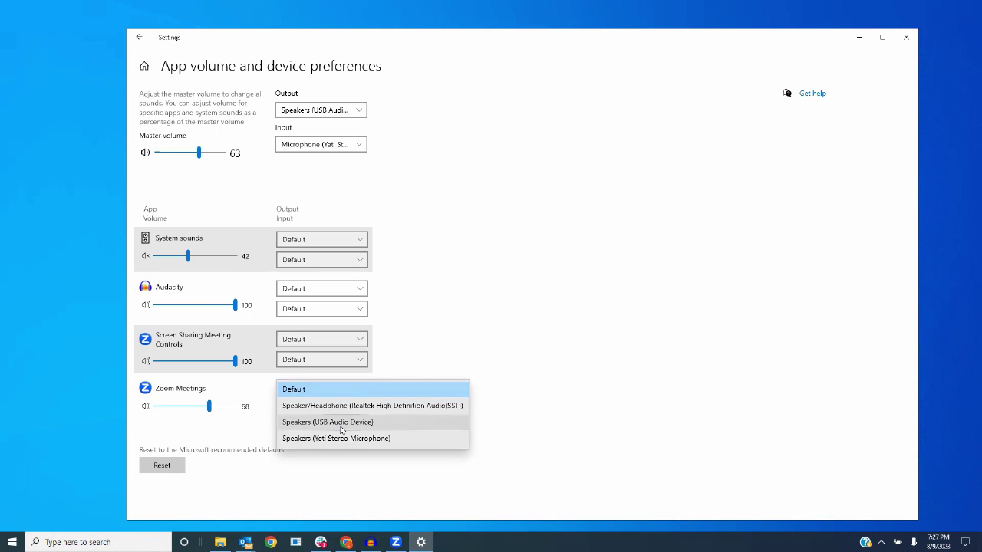
left_click(468, 293)
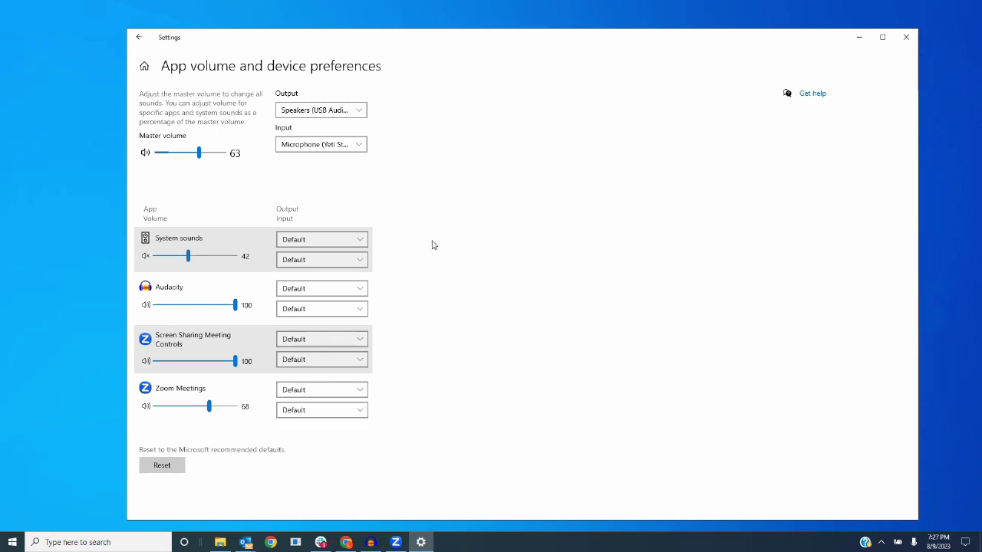
left_click(135, 40)
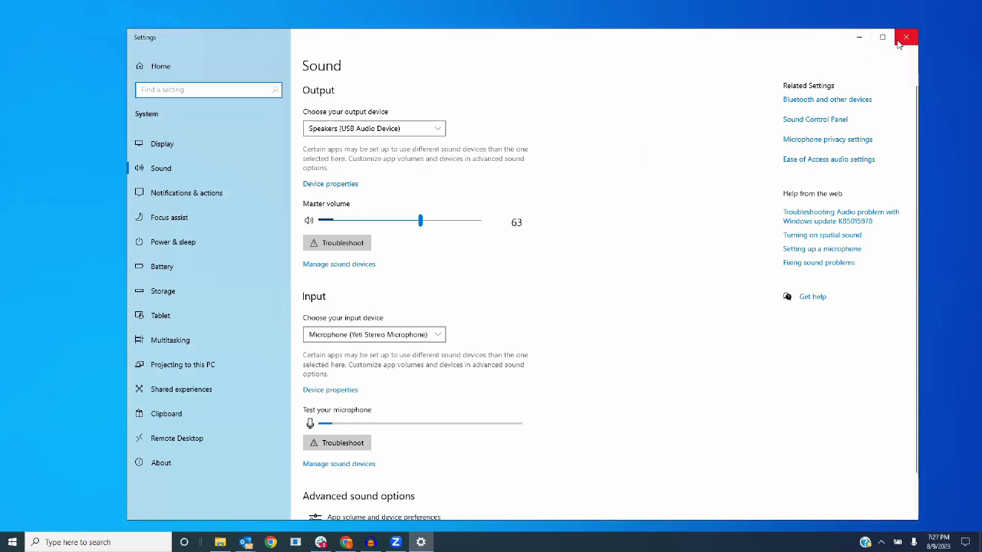
scroll(667, 414, "down", 2)
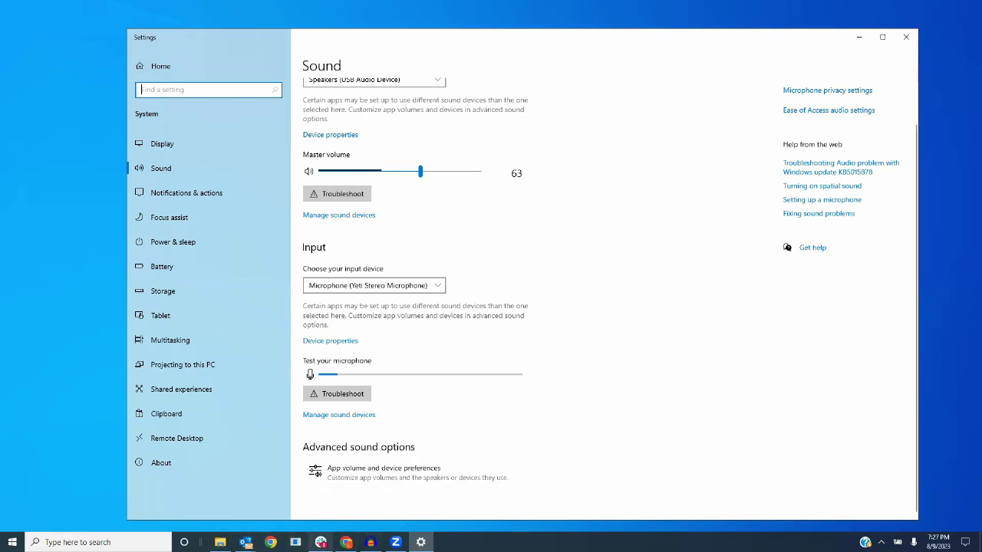
- Find and launch Reporter Studio Pro, and continue offline without logging in
left_click(133, 541)
type("repod")
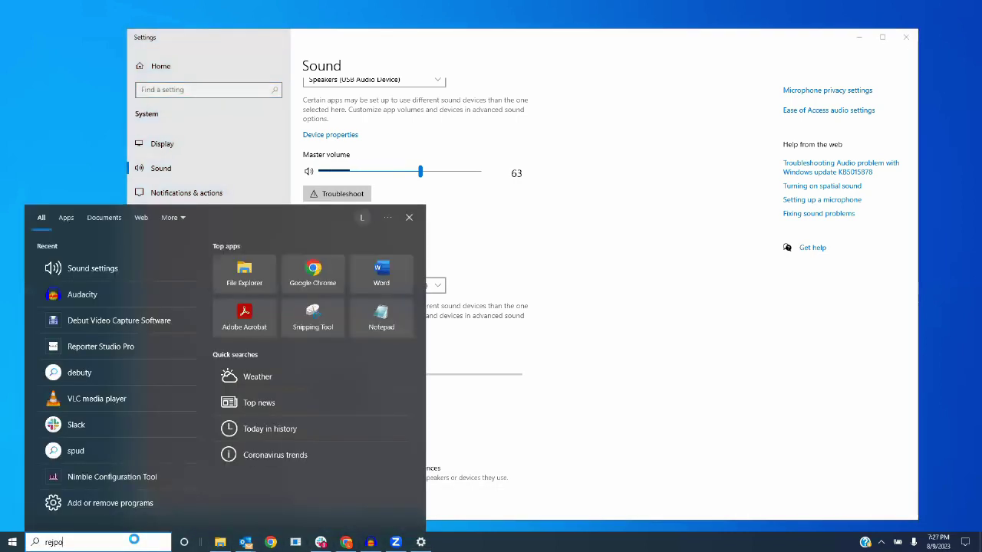
key("BackSpace")
key("BackSpace")
key("BackSpace")
type("porter")
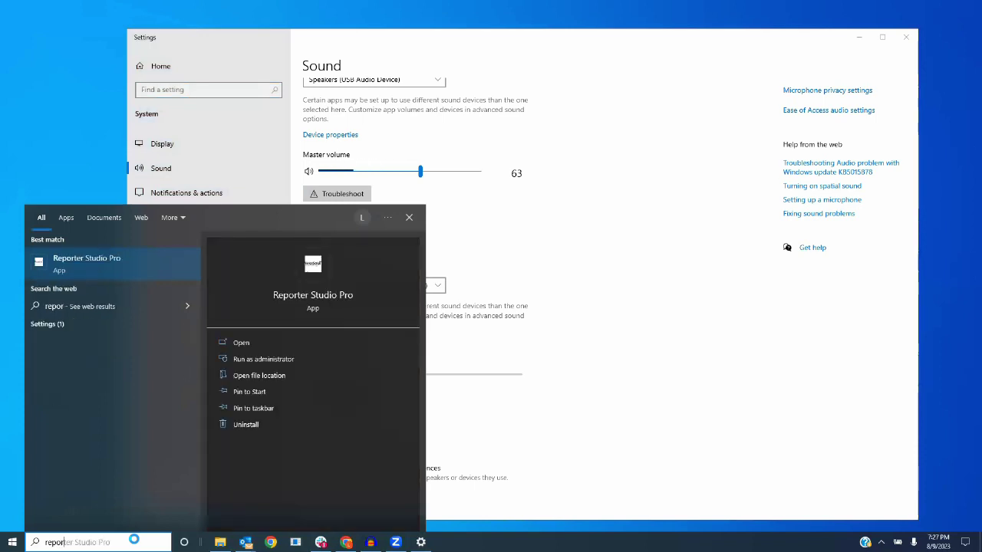
left_click(776, 298)
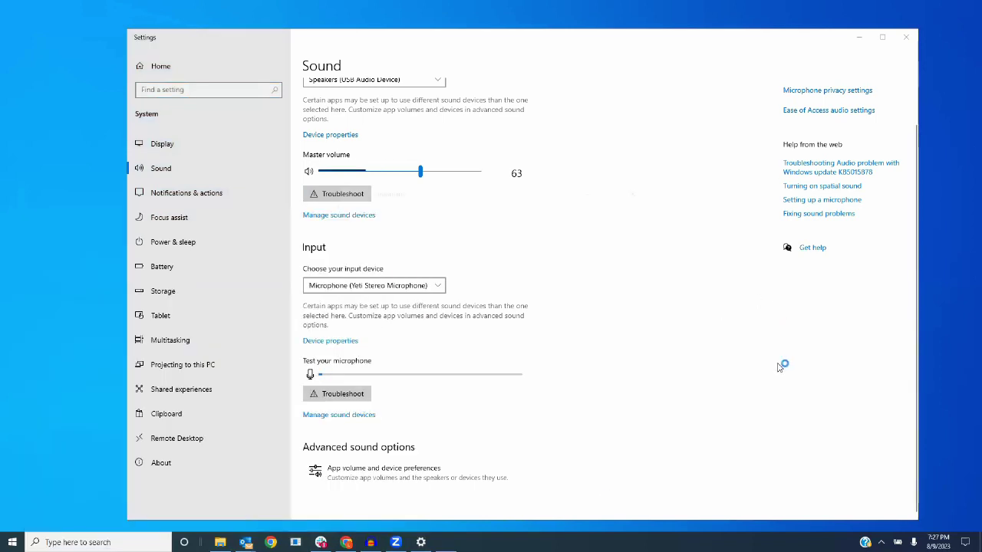
left_click(621, 243)
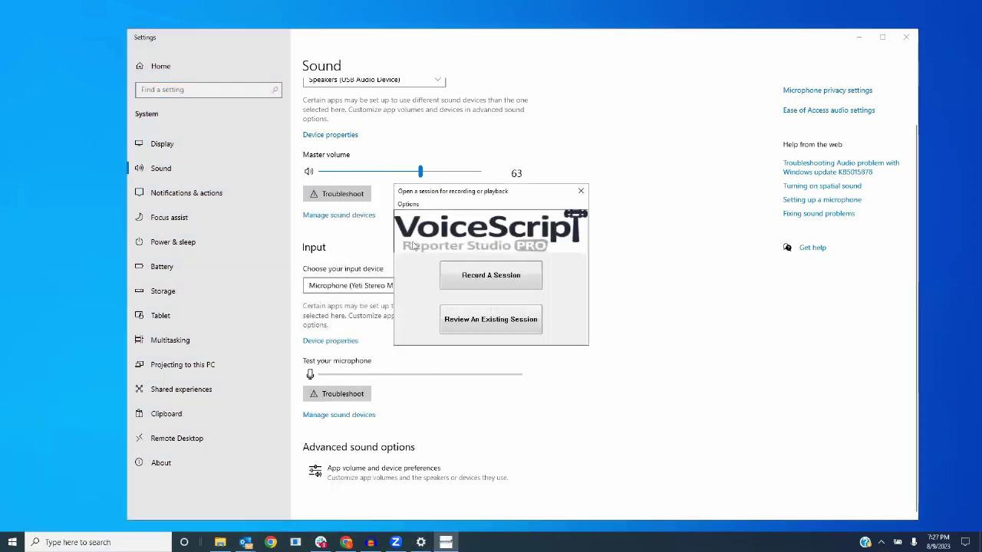
- Create a new recording session named candc and confirm its recording settings
left_click(505, 282)
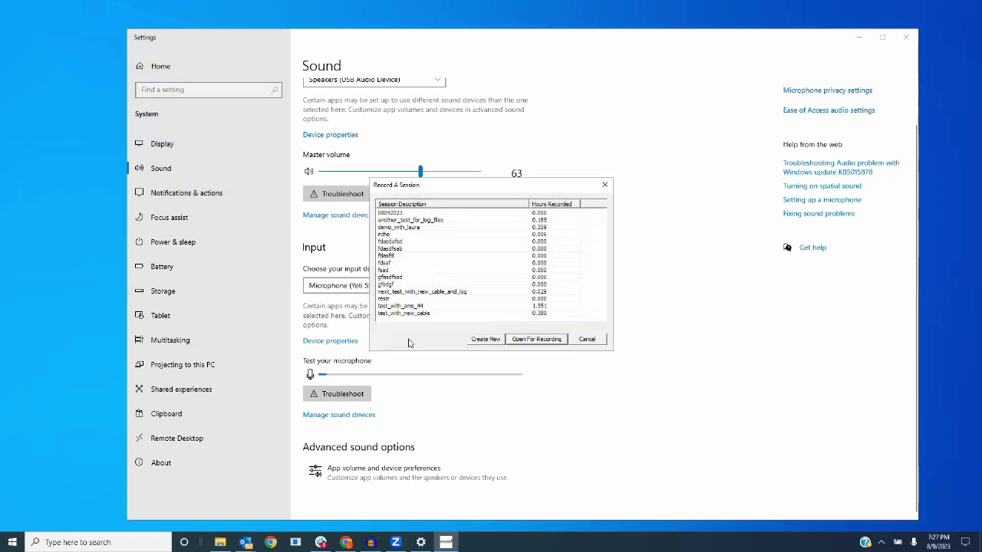
left_click(484, 342)
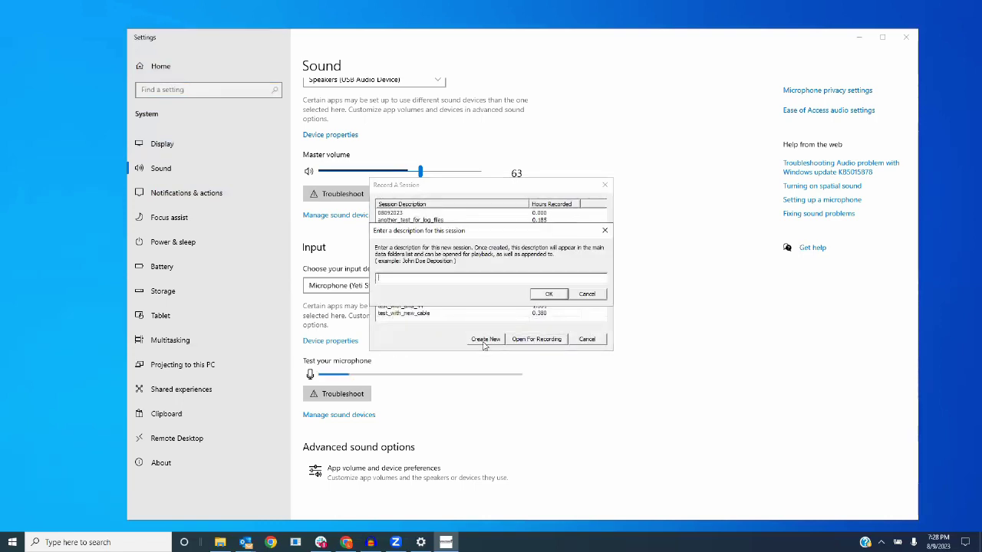
type("Jand")
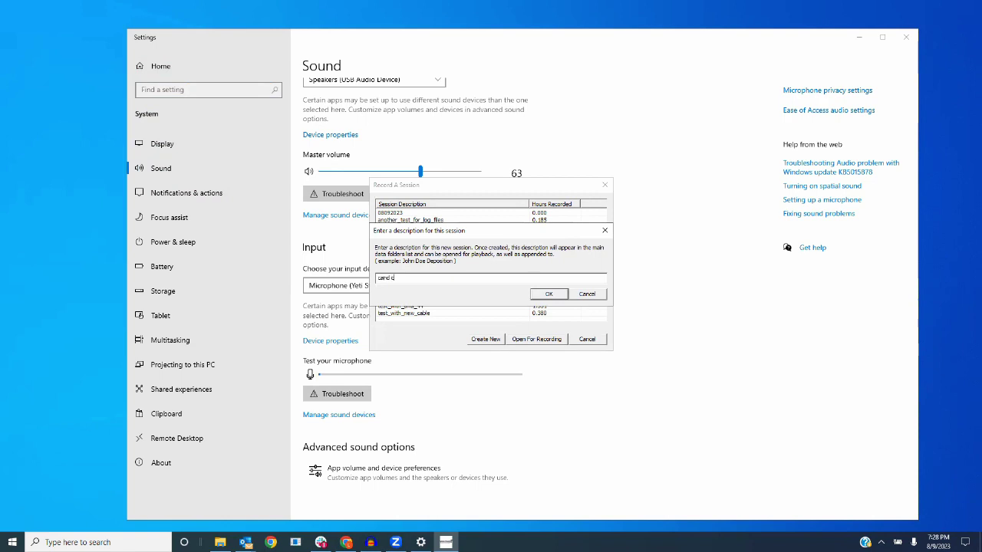
type(" c")
key("Return")
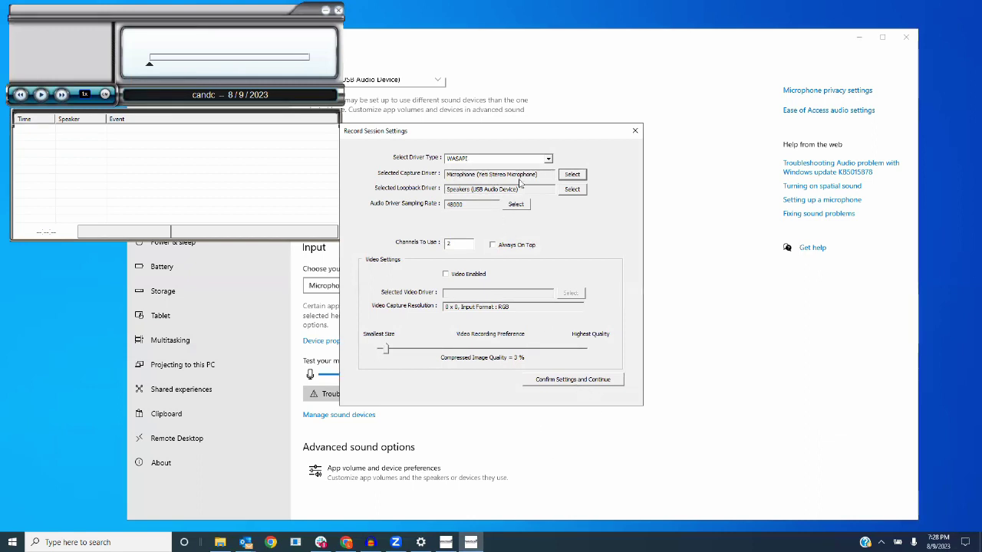
left_click(551, 379)
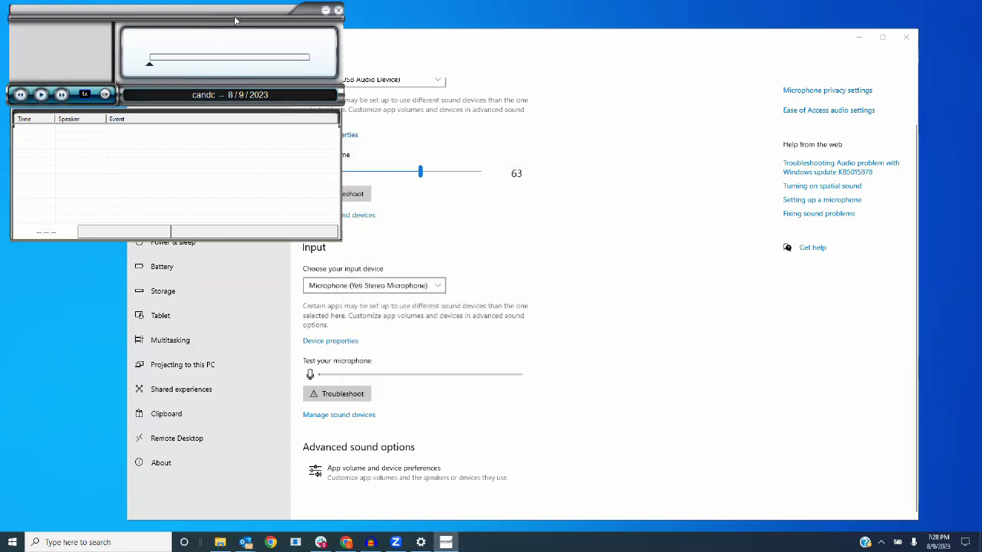
- Reposition the session player and Settings windows, and close the session player
left_click_drag(212, 17, 310, 91)
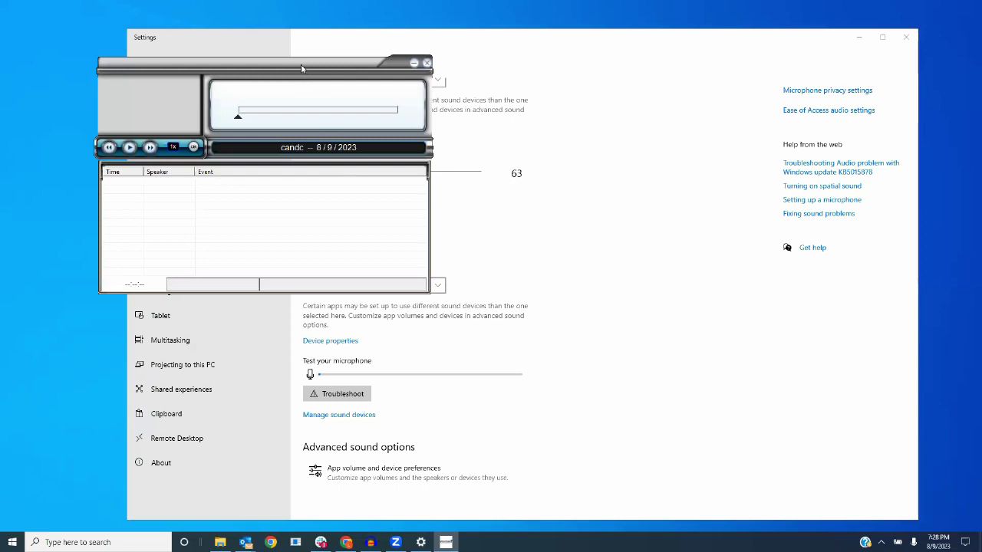
left_click_drag(301, 67, 300, 93)
left_click(512, 34)
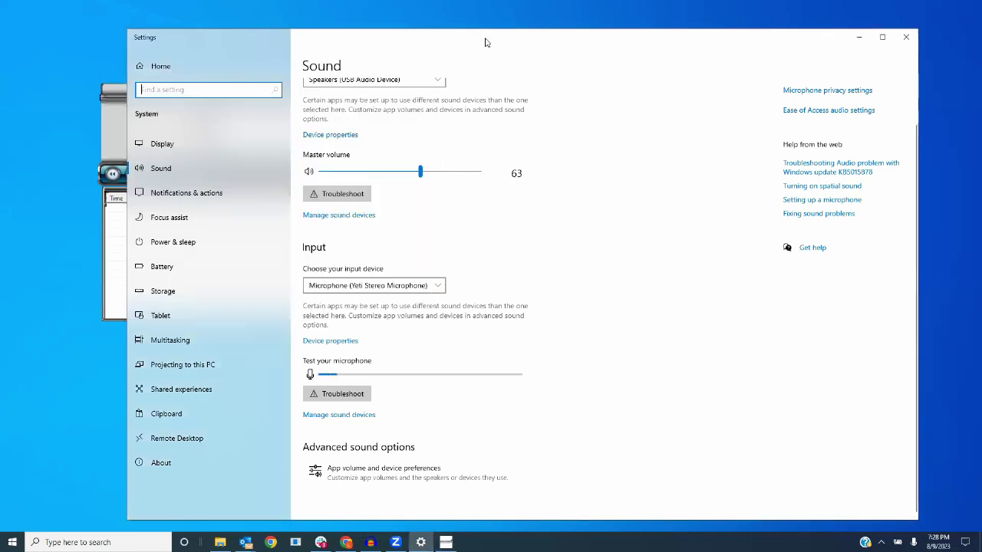
left_click_drag(484, 42, 511, 49)
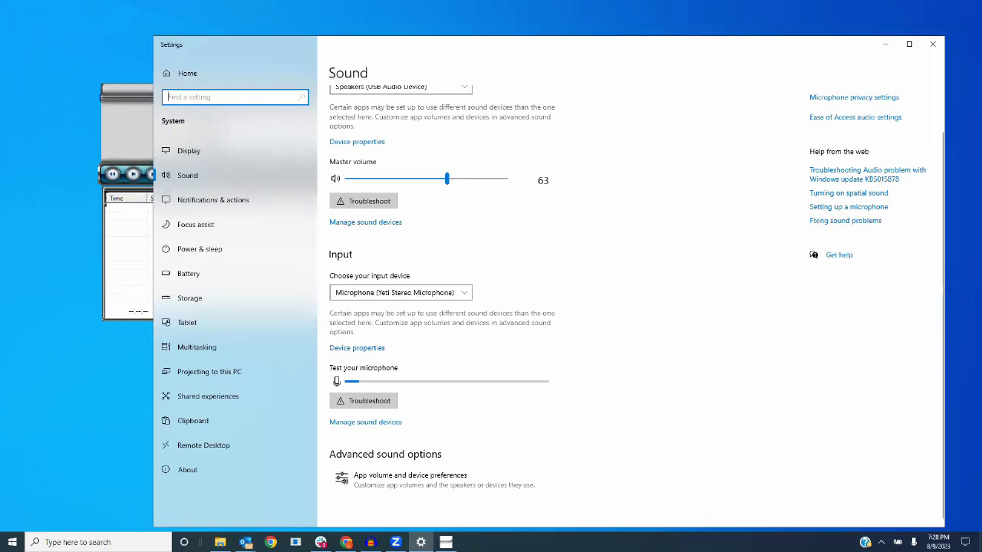
mouse_move(446, 543)
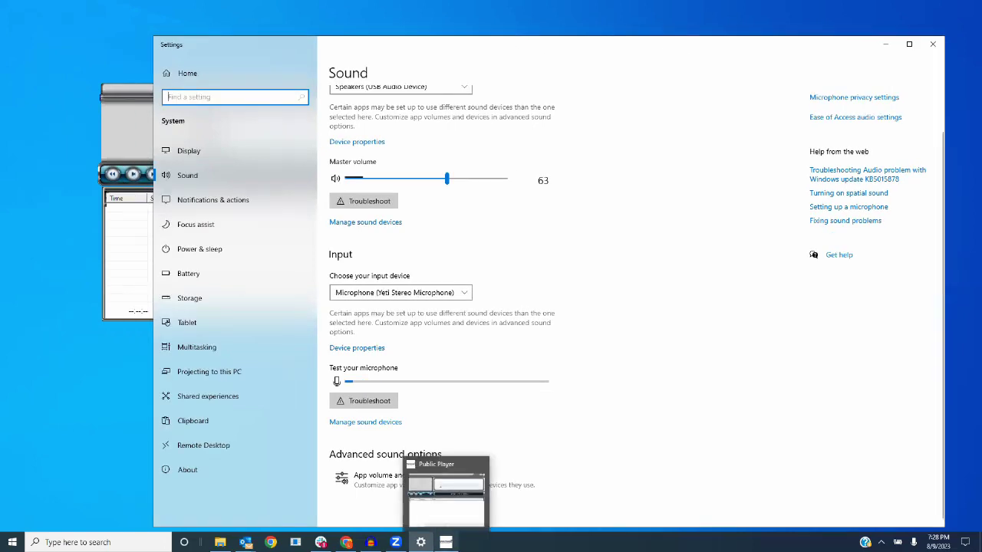
left_click(125, 108)
left_click(429, 91)
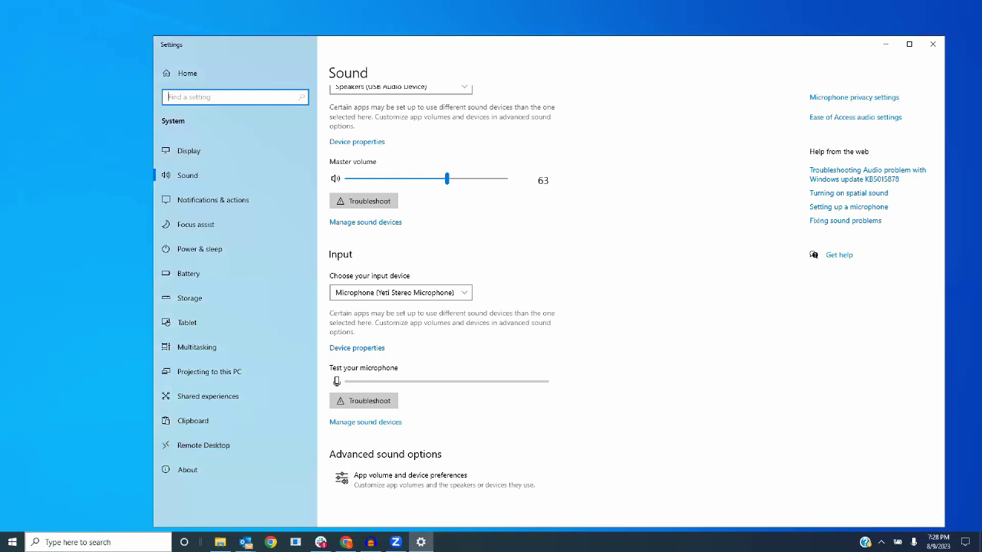
- Relaunch Reporter Studio Pro in offline mode
key("super+s")
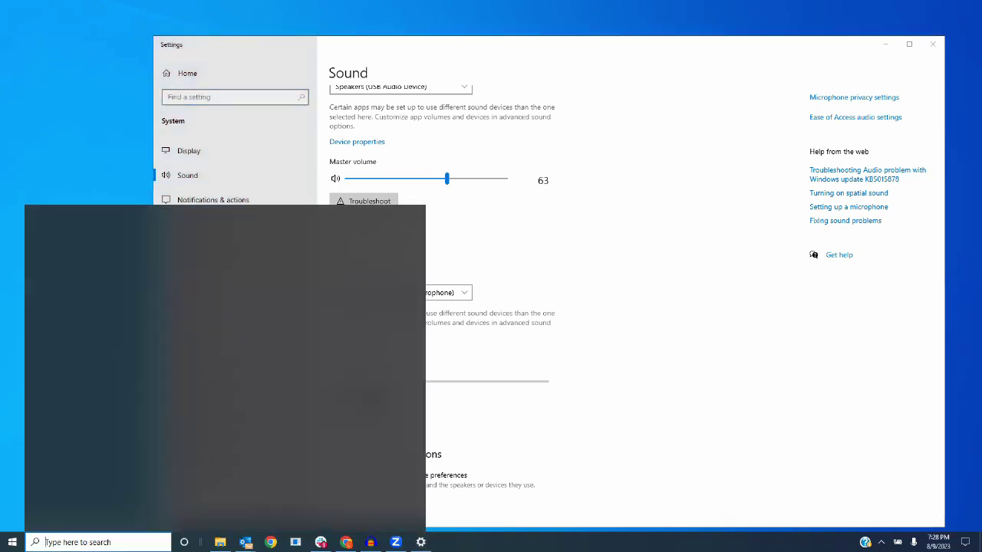
type("repo")
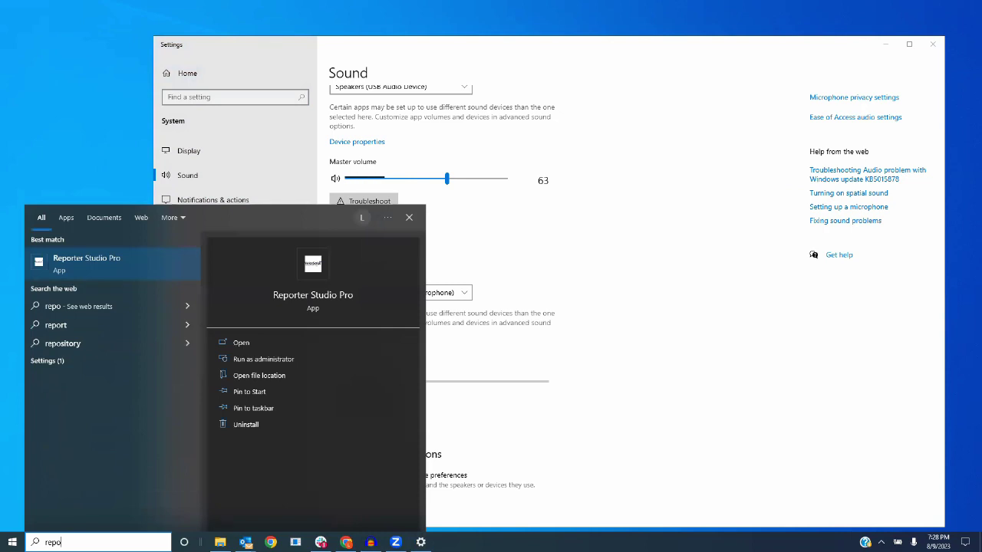
right_click(319, 296)
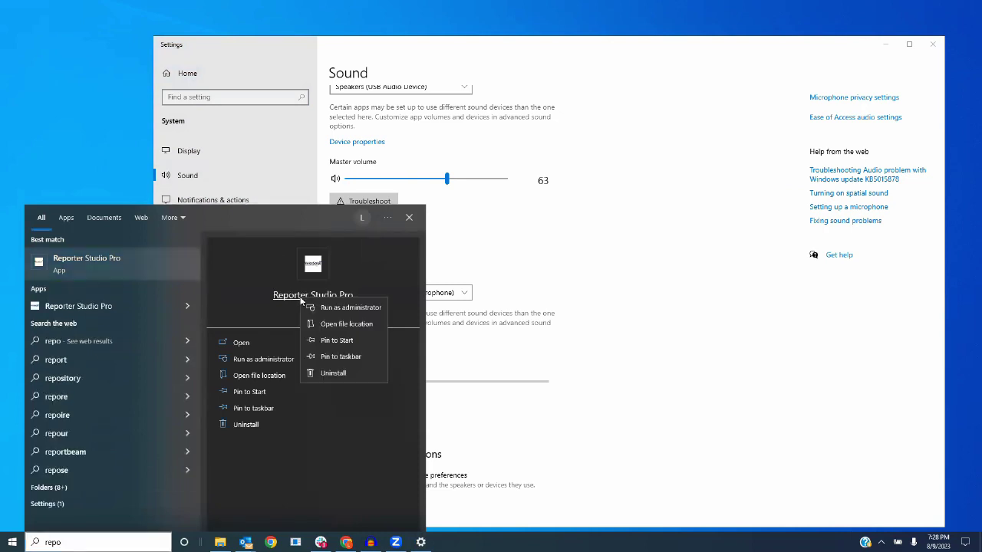
key("Escape")
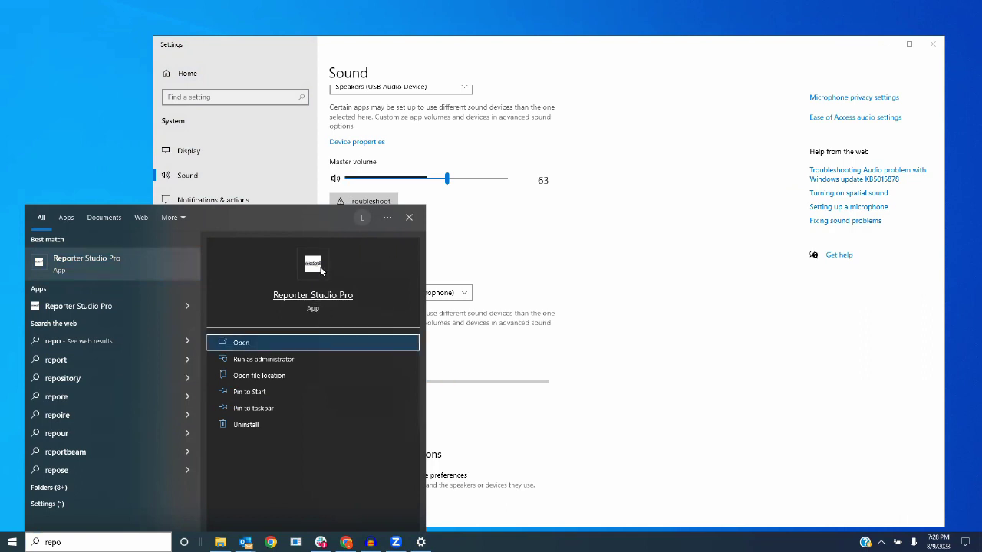
left_click(307, 293)
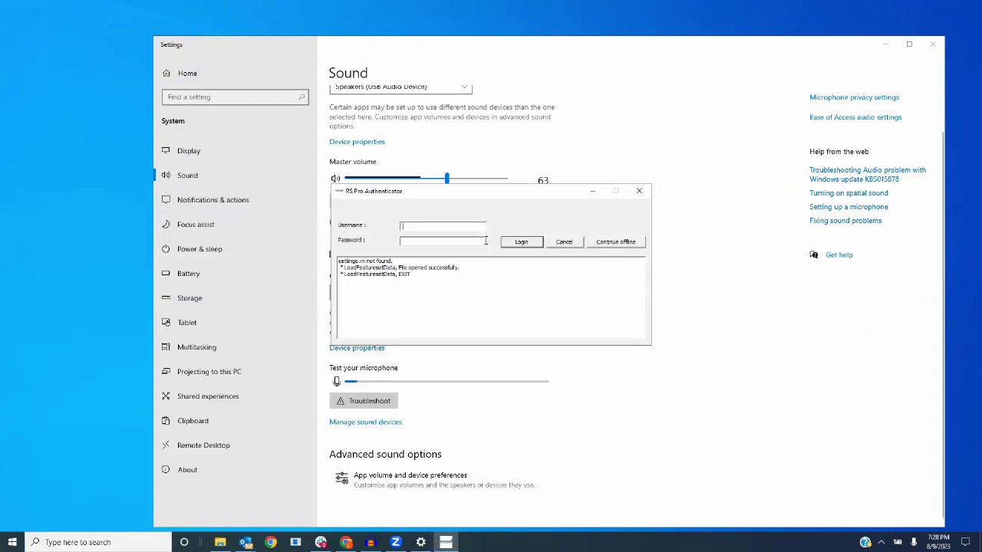
left_click(615, 242)
- Create another new recording session with the description Cand C
left_click(471, 275)
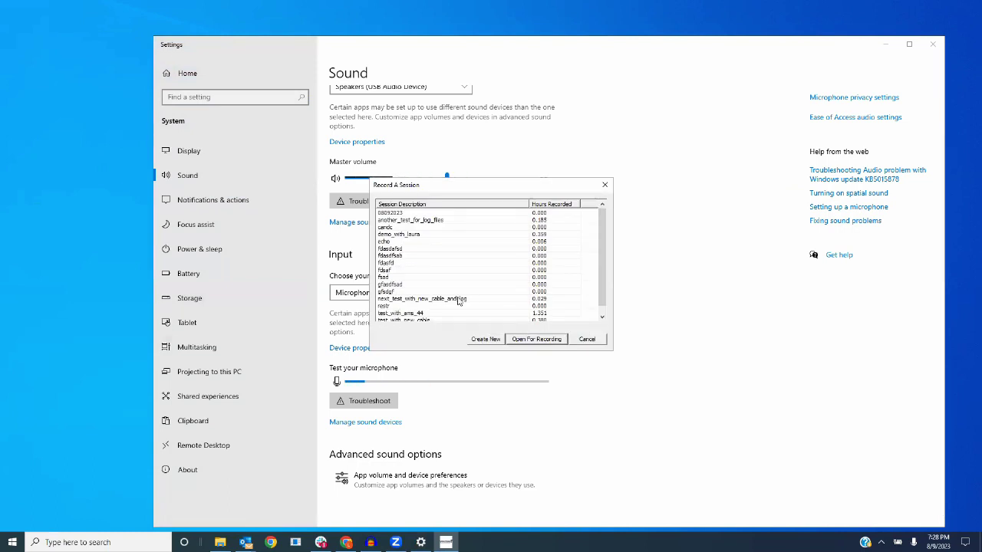
left_click(478, 340)
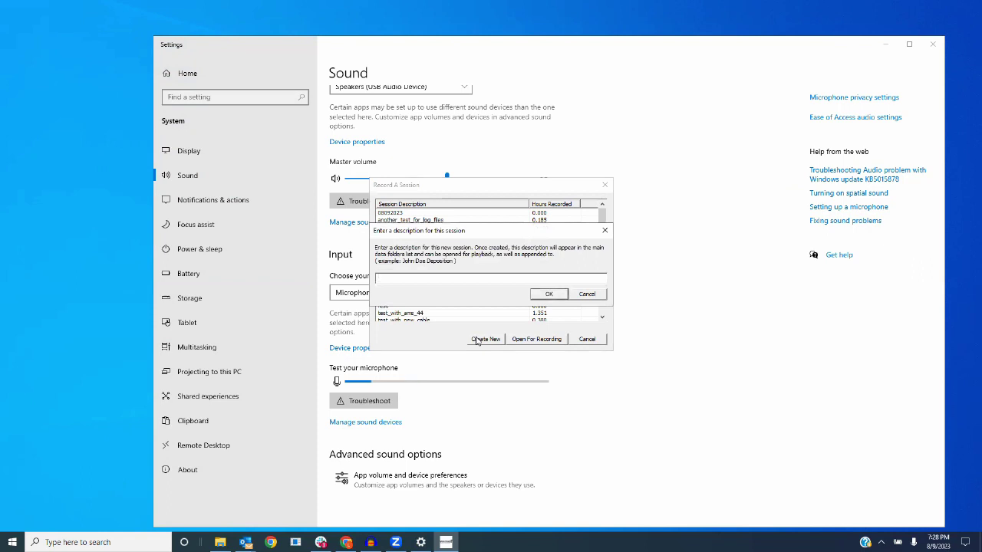
type("Cand C")
left_click(549, 294)
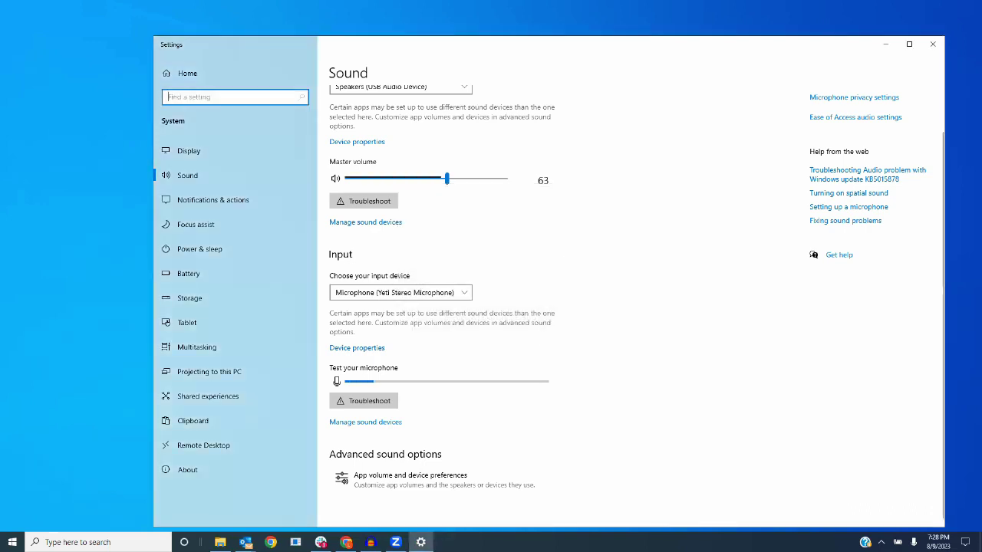
- Open Task Manager to examine the running processes, and dismiss the vsRecorder error
right_click(725, 542)
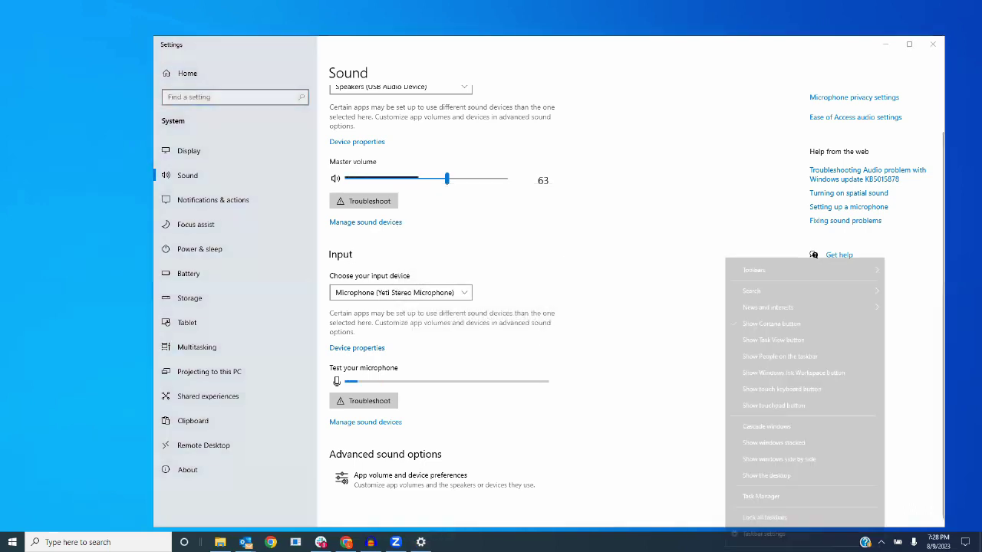
left_click(788, 498)
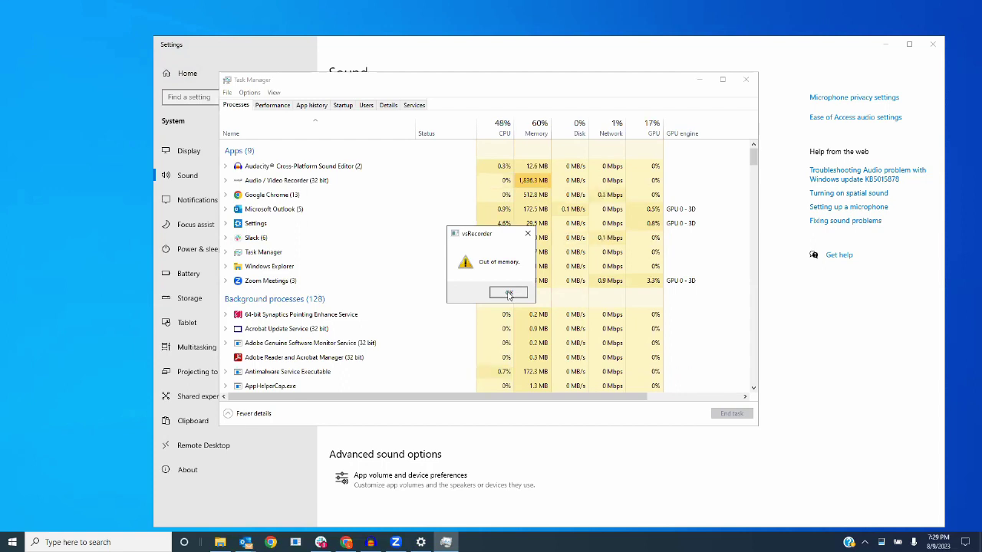
left_click(509, 294)
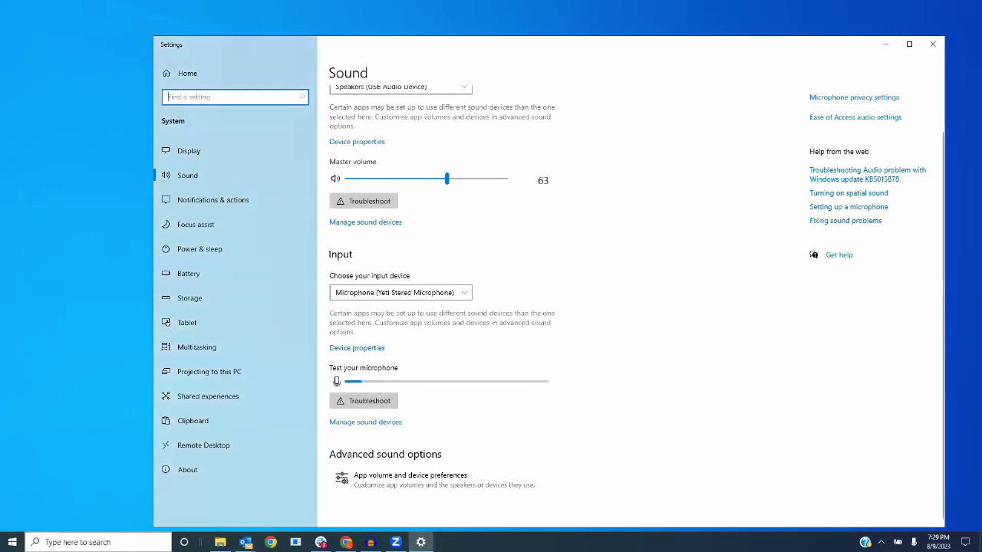
- Search for Reporter Studio Pro, start it again and continue offline
key("super+s")
type("repo")
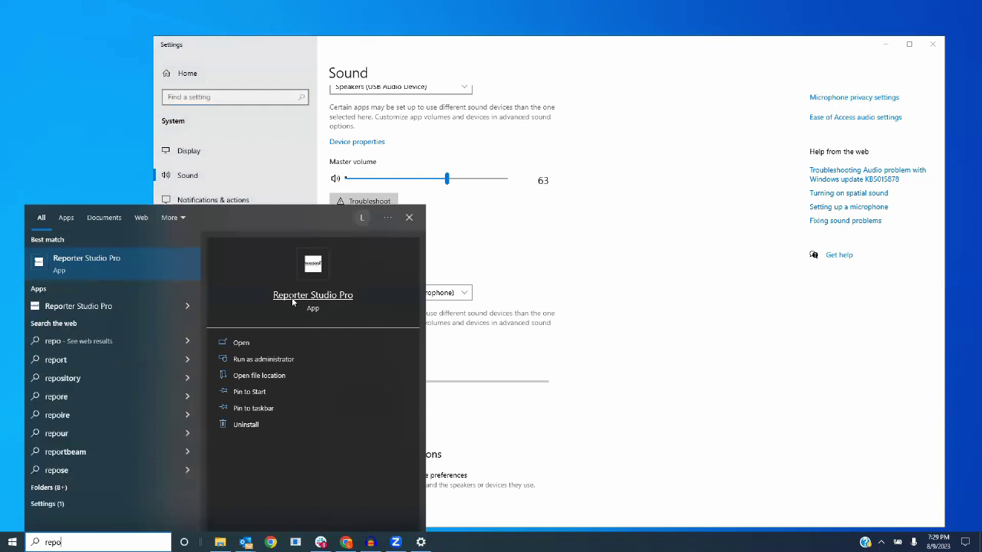
right_click(292, 299)
left_click(325, 309)
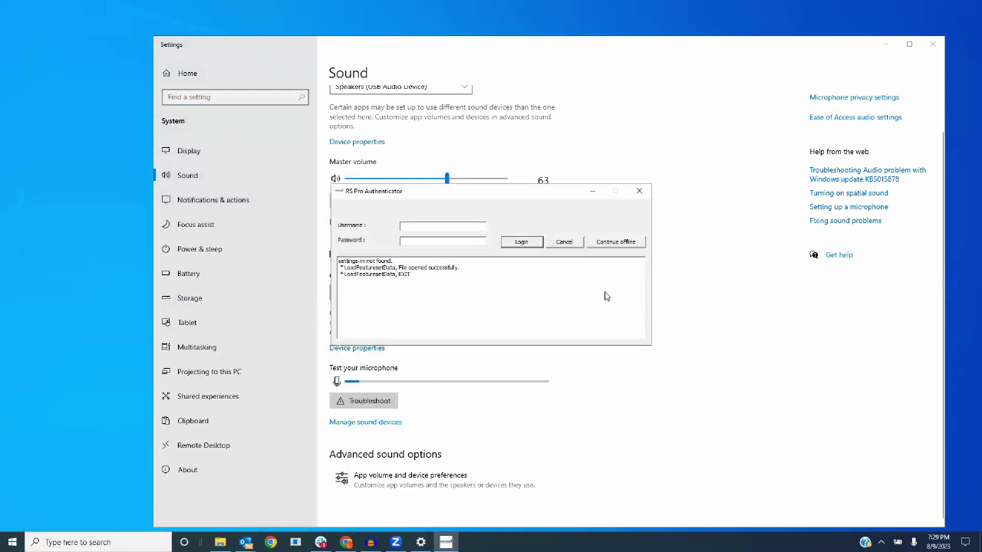
left_click(634, 244)
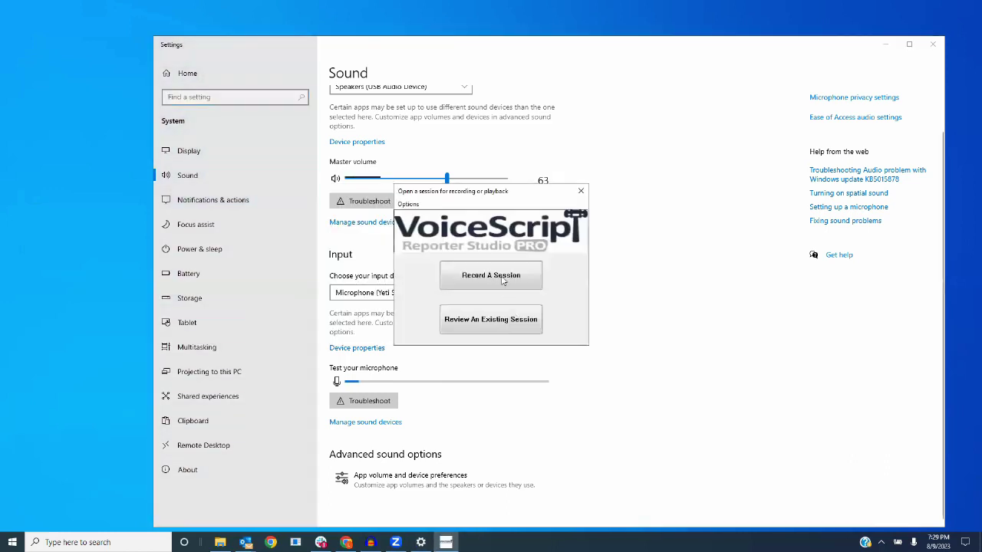
- Try to open the existing gfasdfsad session for recording, and dismiss the startup warning
left_click(502, 280)
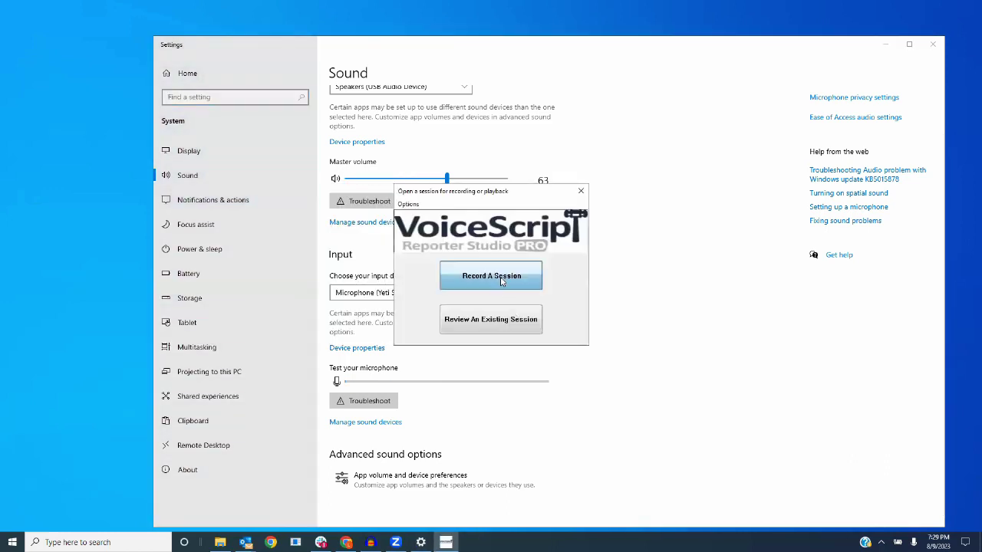
left_click(400, 286)
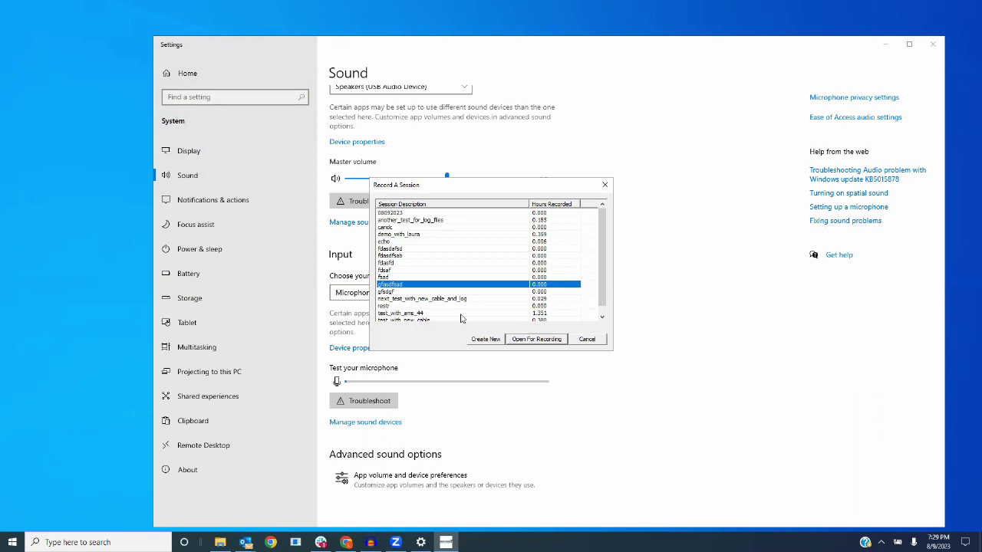
left_click(528, 340)
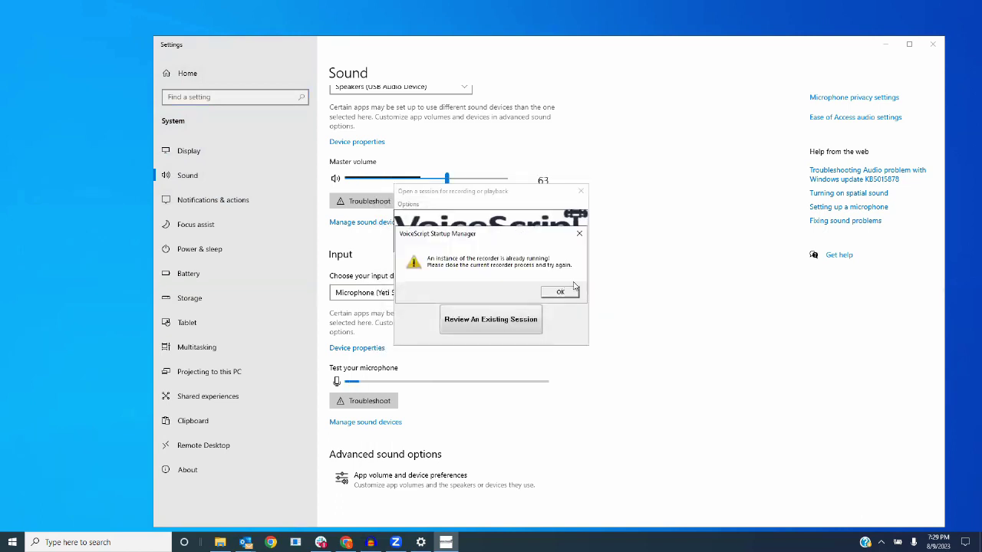
left_click(568, 292)
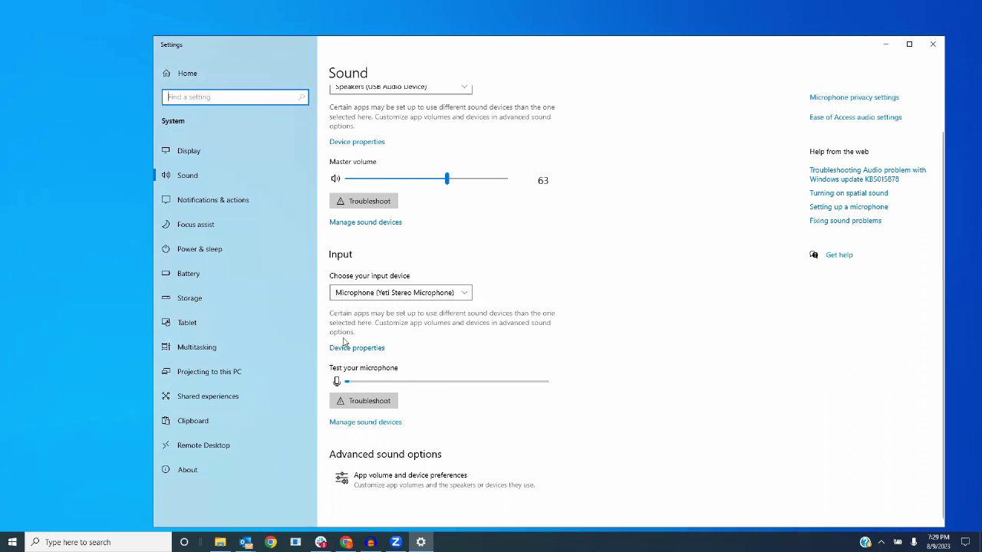
- Close and reopen the Windows Sound settings, and open the device properties of the Yeti Stereo Microphone input
left_click(933, 44)
left_click(92, 543)
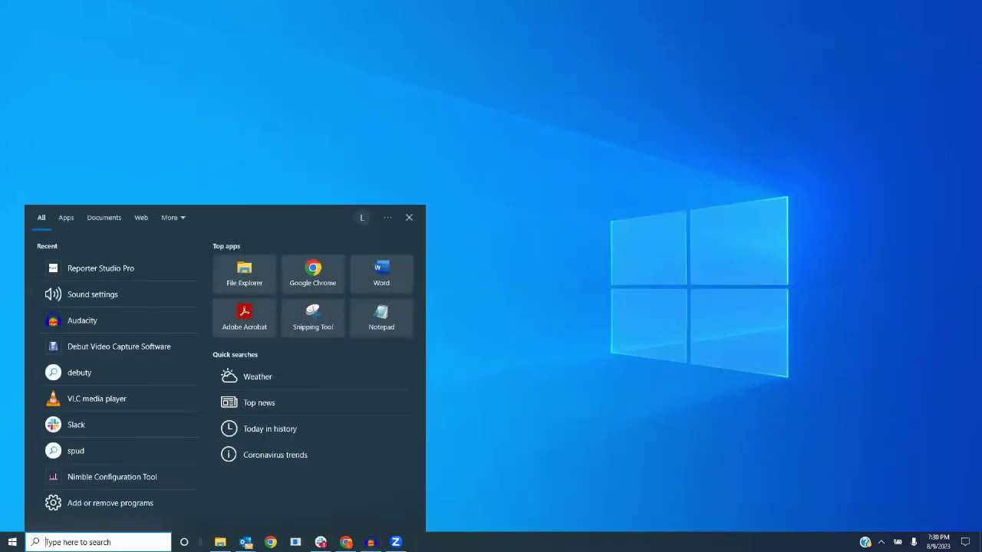
type("sound")
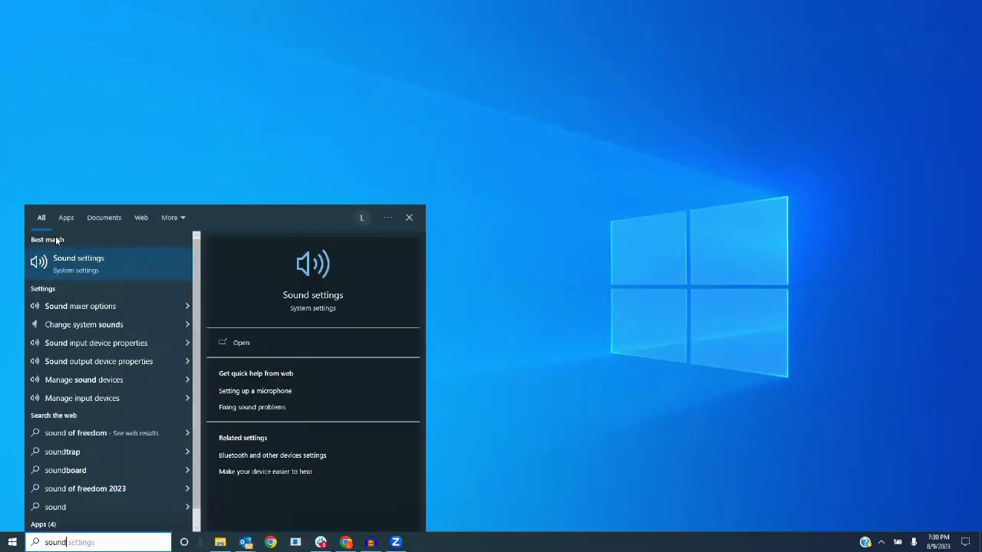
key("Return")
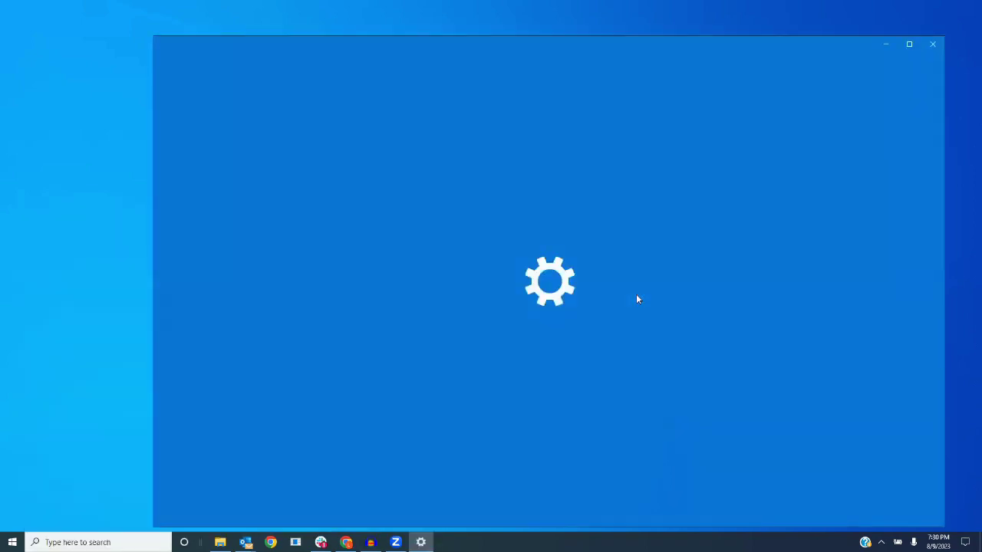
scroll(460, 359, "down", 1)
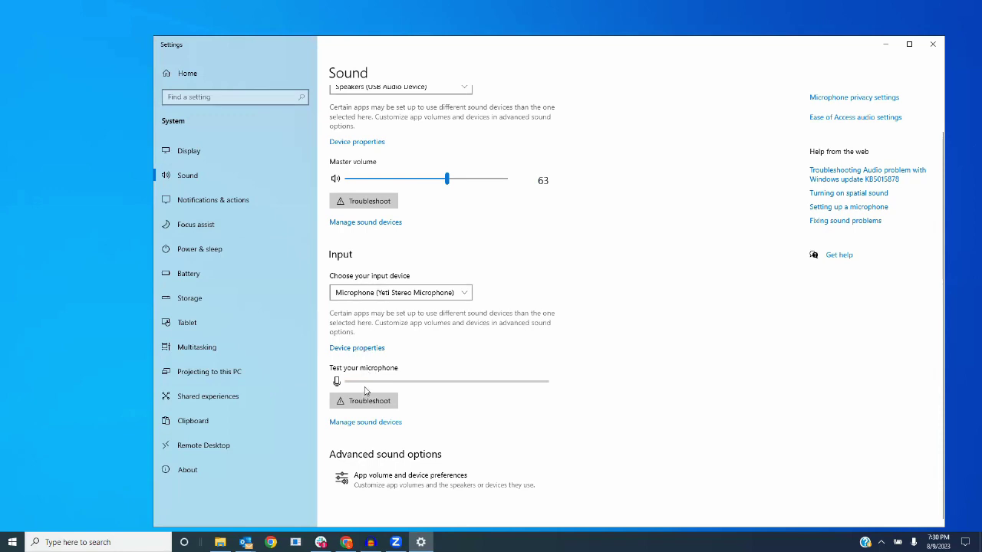
left_click(361, 348)
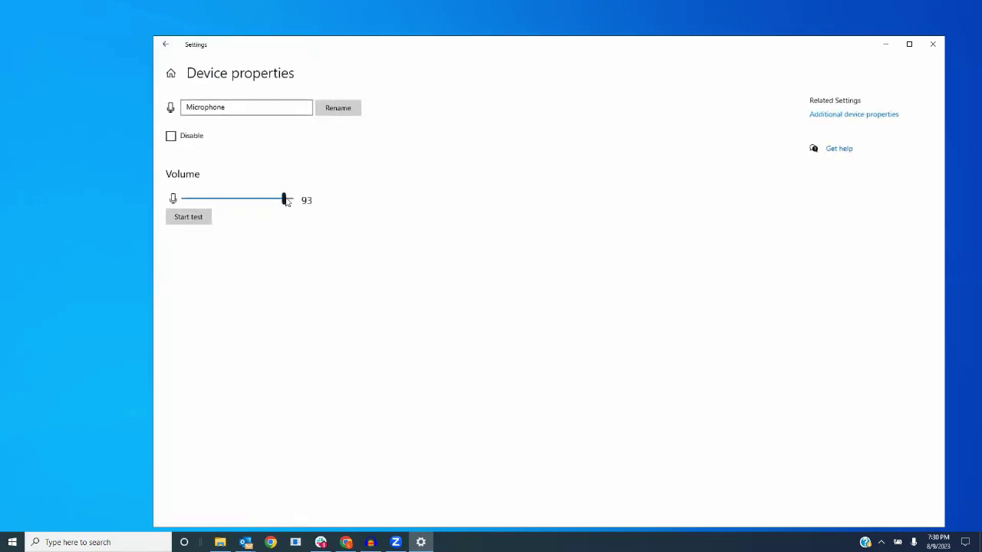
- Adjust the microphone's input volume to 95 and close the Settings window
left_click_drag(284, 200, 207, 201)
key("Right")
key("Right")
key("Right")
key("Right")
key("Right")
key("Right")
key("Right")
key("Right")
key("Right")
key("Right")
key("Right")
left_click_drag(222, 199, 285, 206)
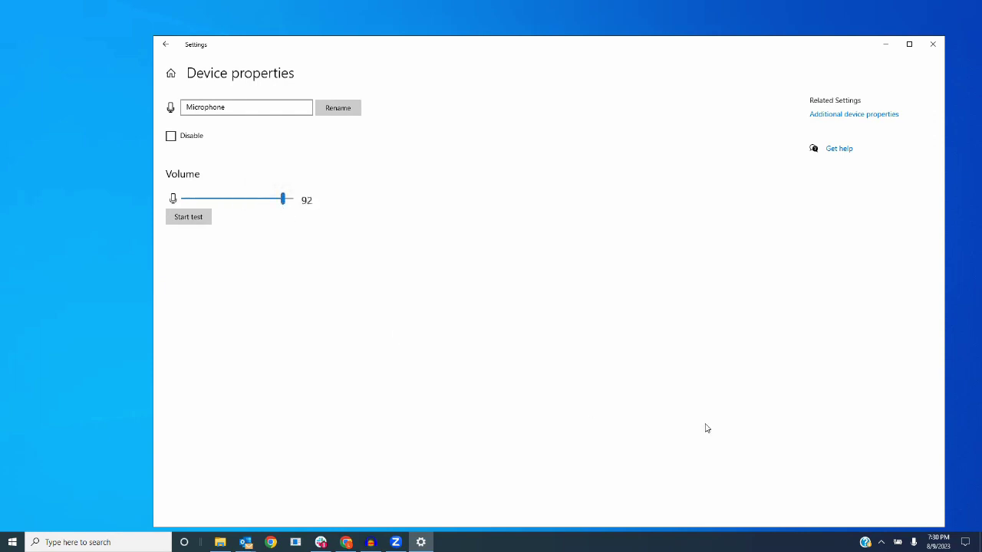
key("Right")
key("Right")
key("Right")
left_click(933, 44)
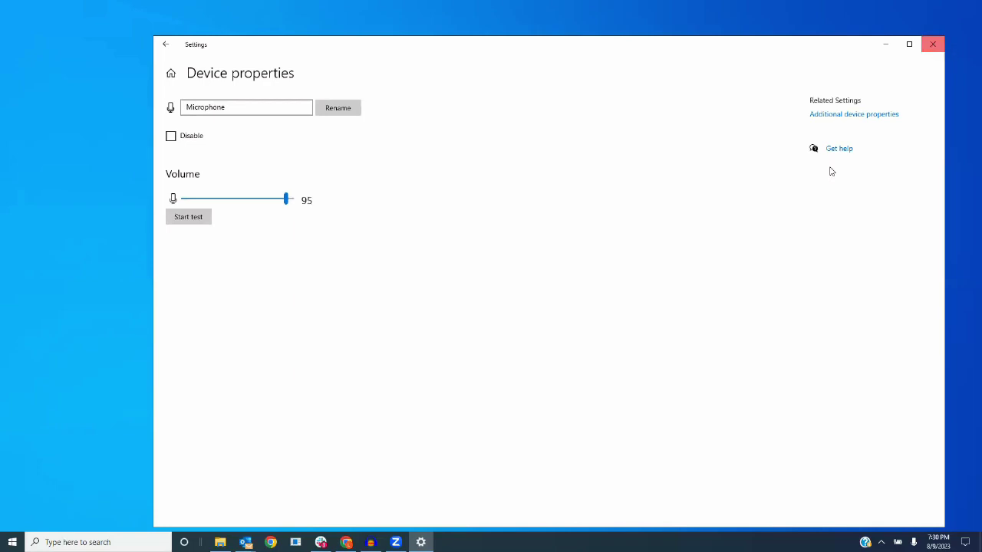
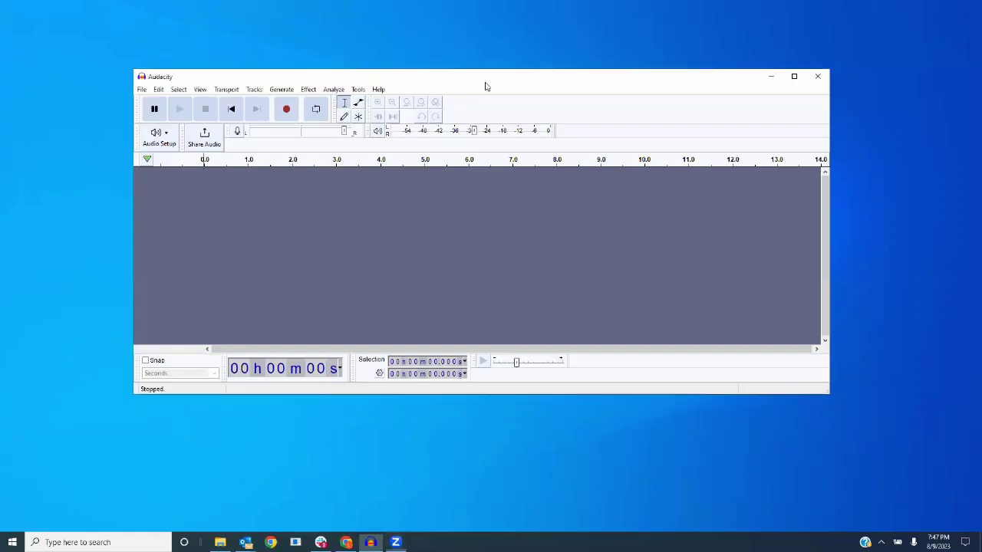
- Reposition the empty Audacity window and import the hour-long audio recording into it from File Explorer
left_click_drag(484, 84, 492, 70)
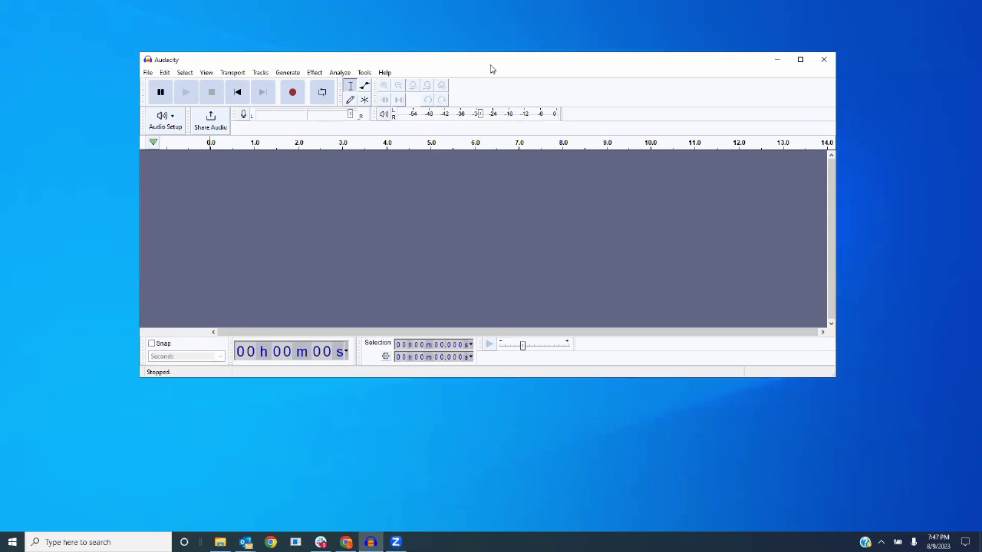
left_click_drag(492, 69, 484, 67)
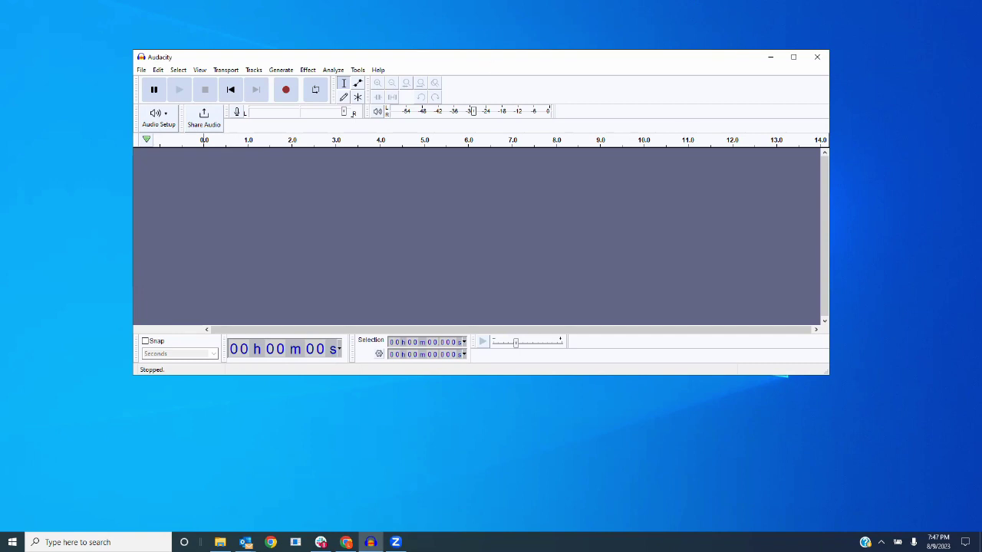
key("super+e")
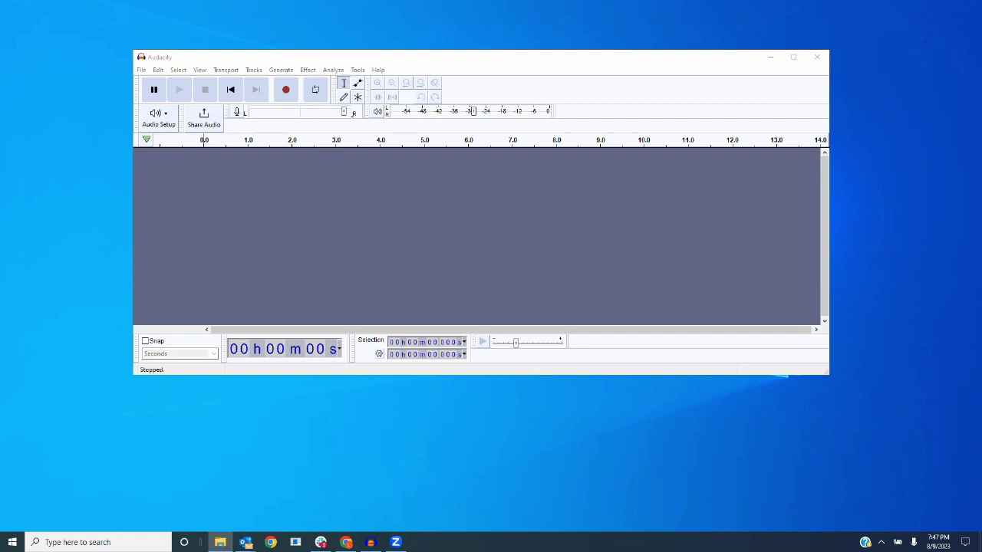
left_click_drag(962, 408, 325, 224)
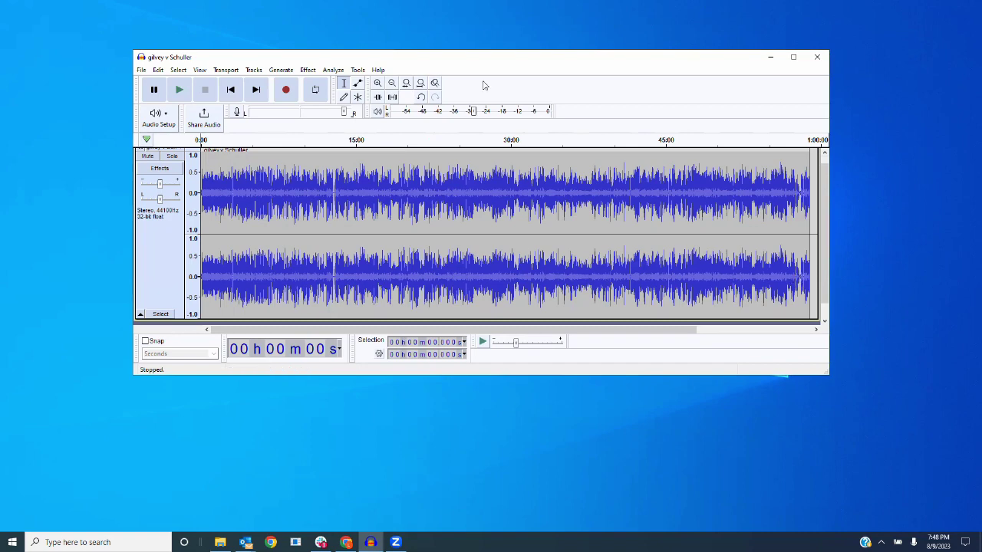
- Start an MP3 export of the imported recording with the Downloads folder as its destination
left_click(141, 71)
mouse_move(175, 146)
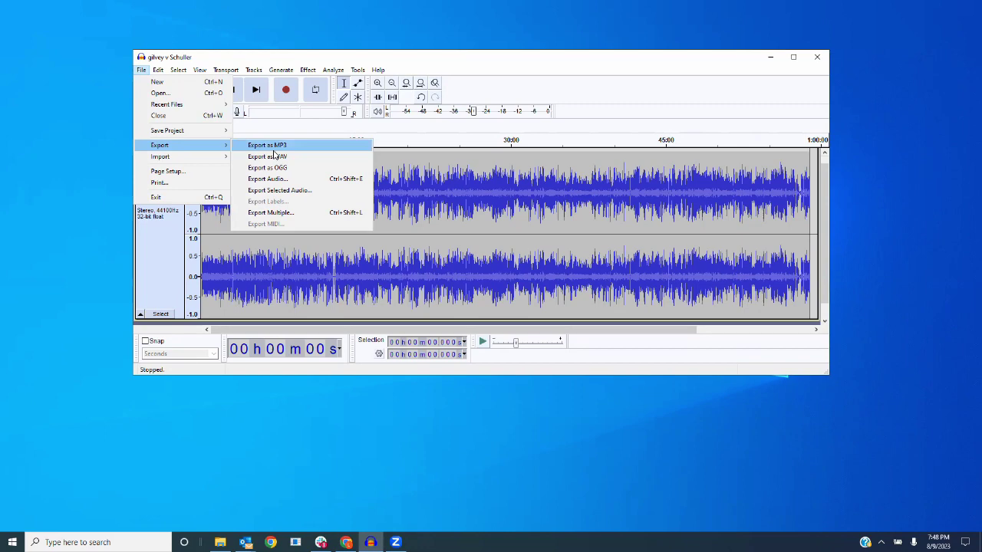
left_click(272, 146)
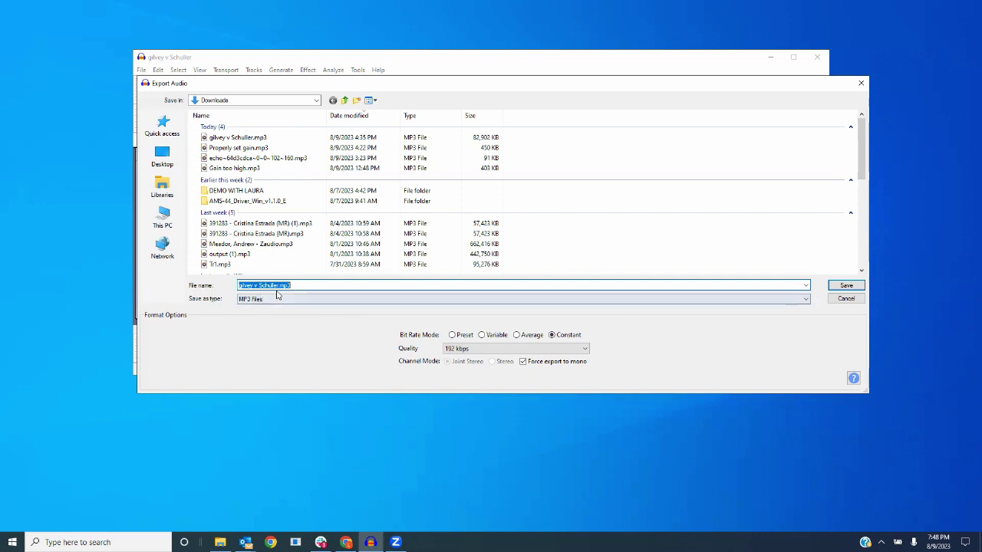
left_click(162, 127)
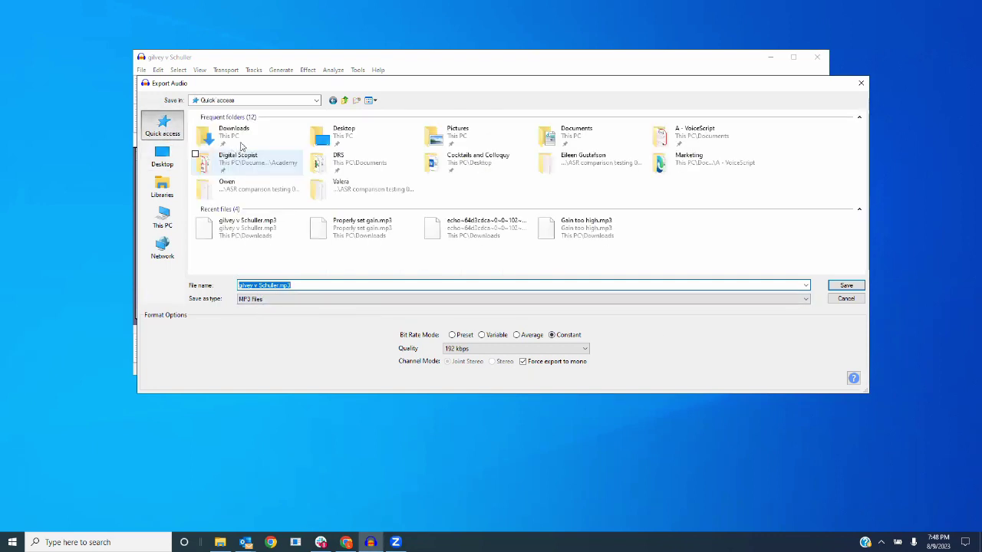
double_click(239, 141)
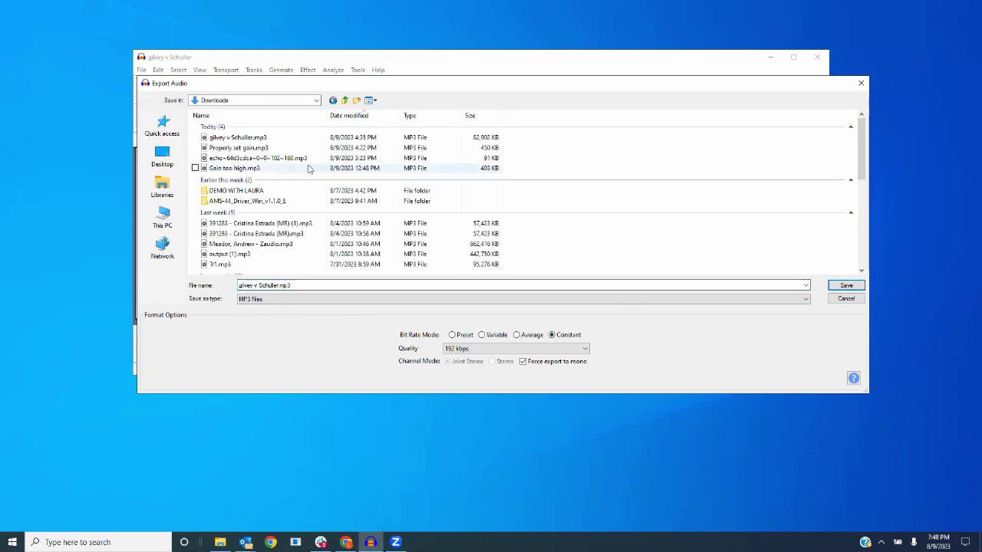
- Delete the existing MP3 of the same name from Downloads, and save the export with blank metadata tags
right_click(263, 139)
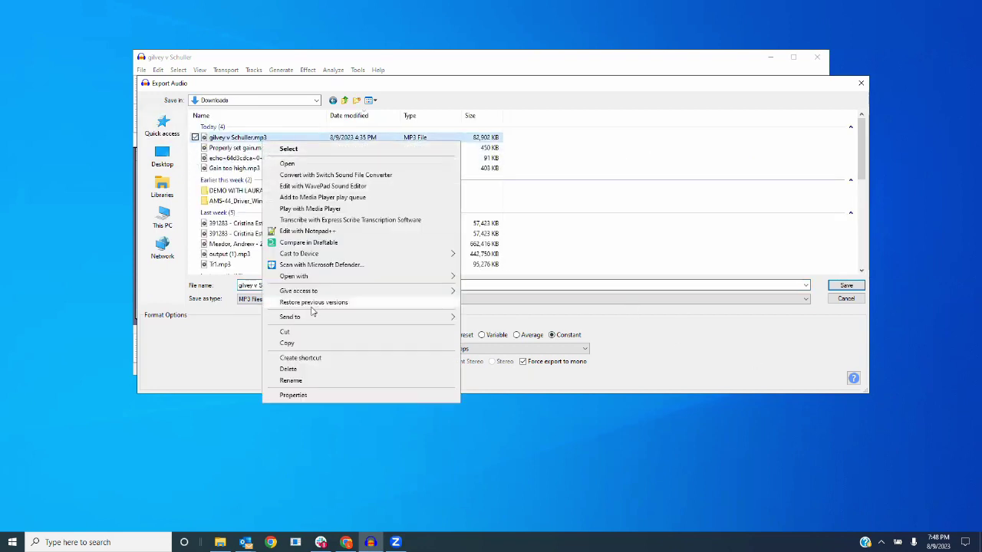
left_click(299, 369)
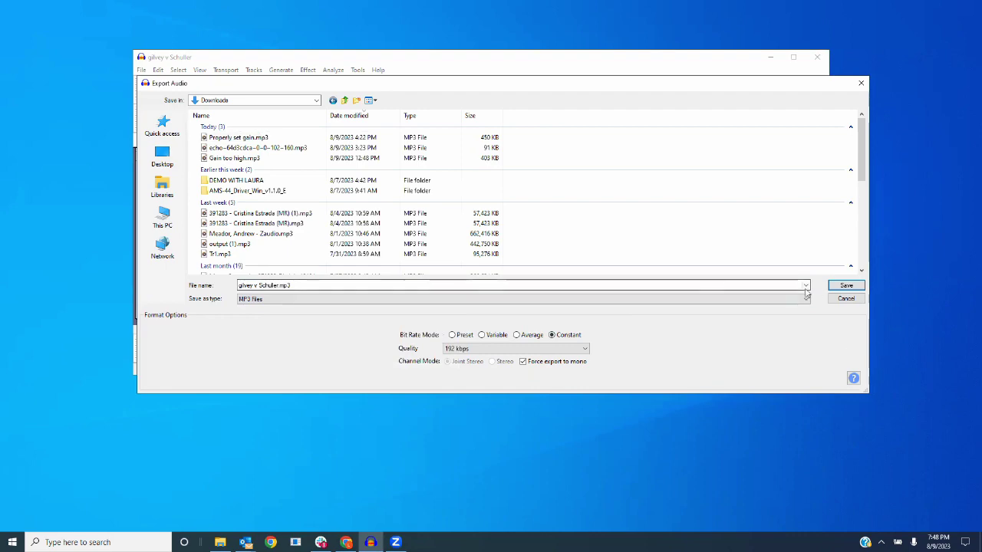
left_click(846, 285)
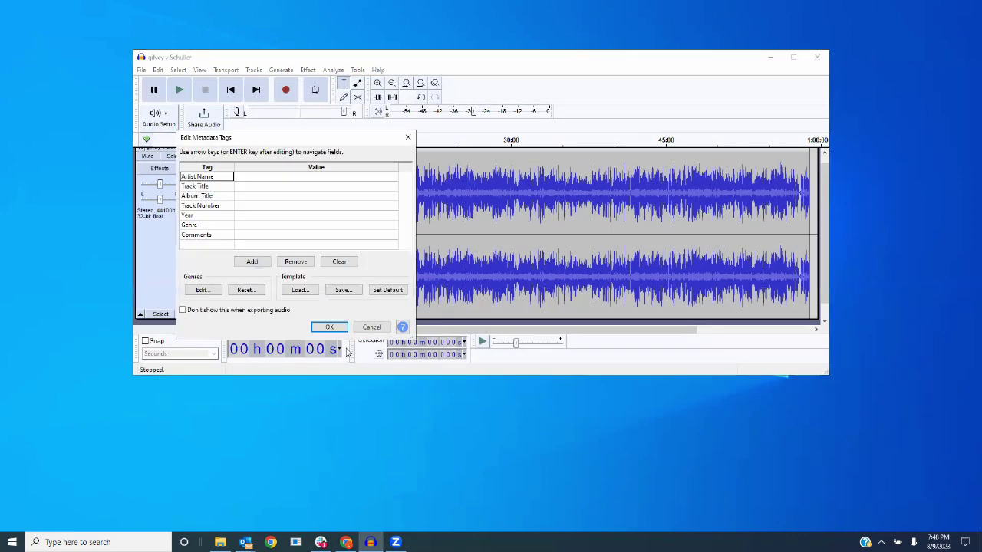
left_click(330, 328)
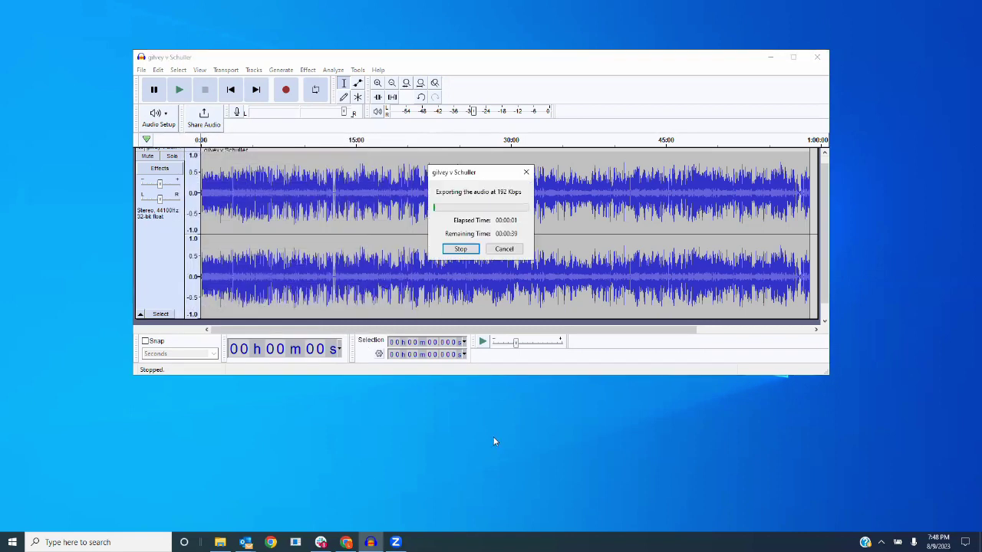
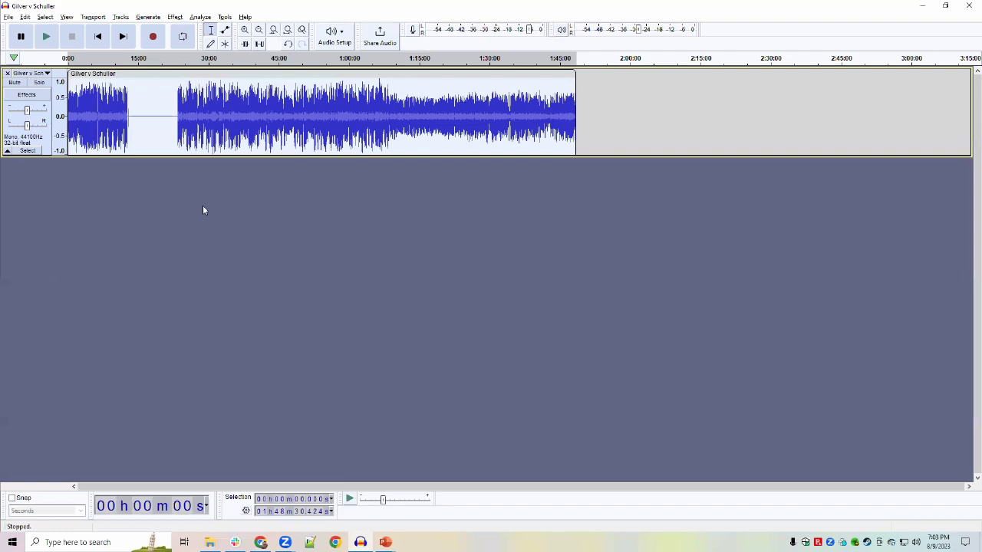
- Place the cursor in the waveform's flat gap at about 13m22s, and in the section before it at about 7m01s
scroll(203, 210, "up", 2, "ctrl")
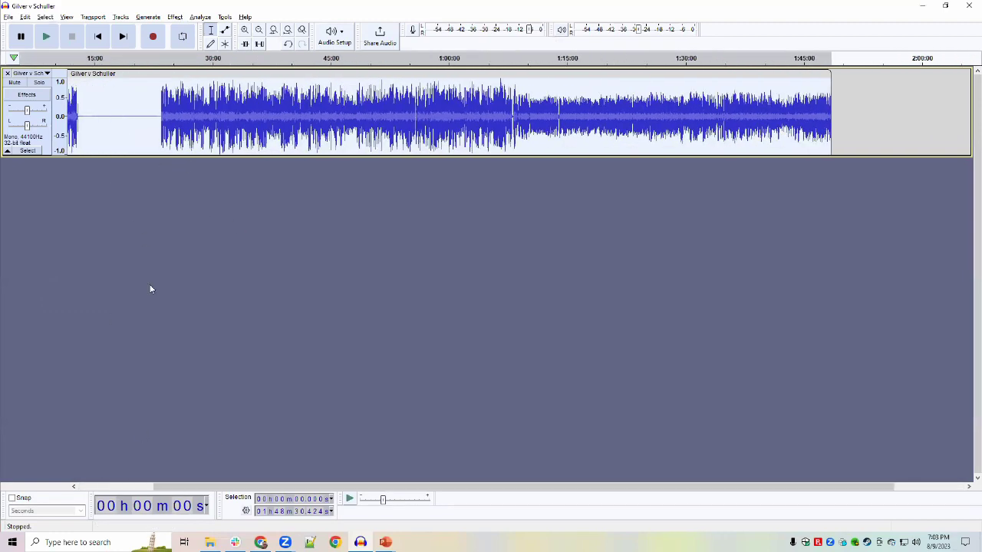
left_click_drag(230, 486, 153, 486)
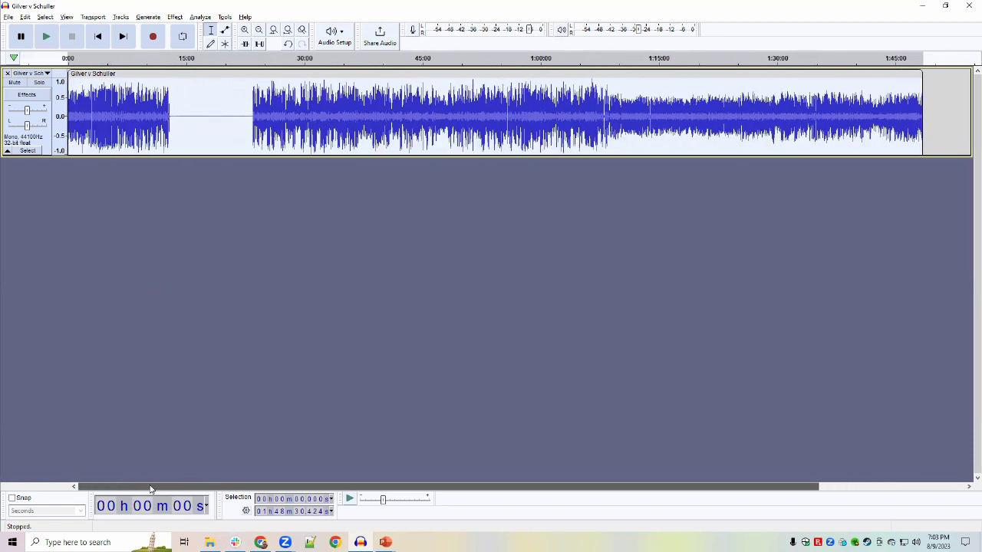
left_click(173, 113)
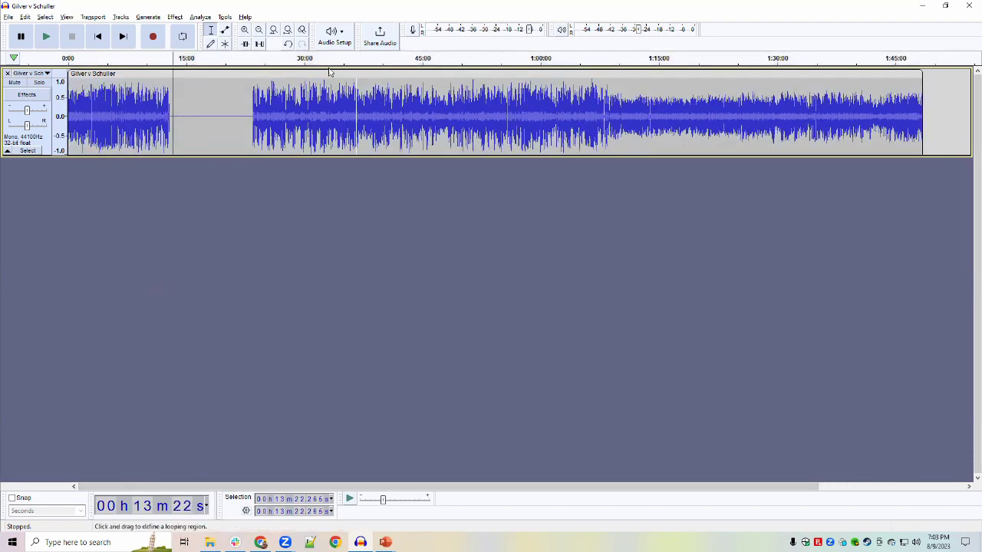
left_click(123, 115)
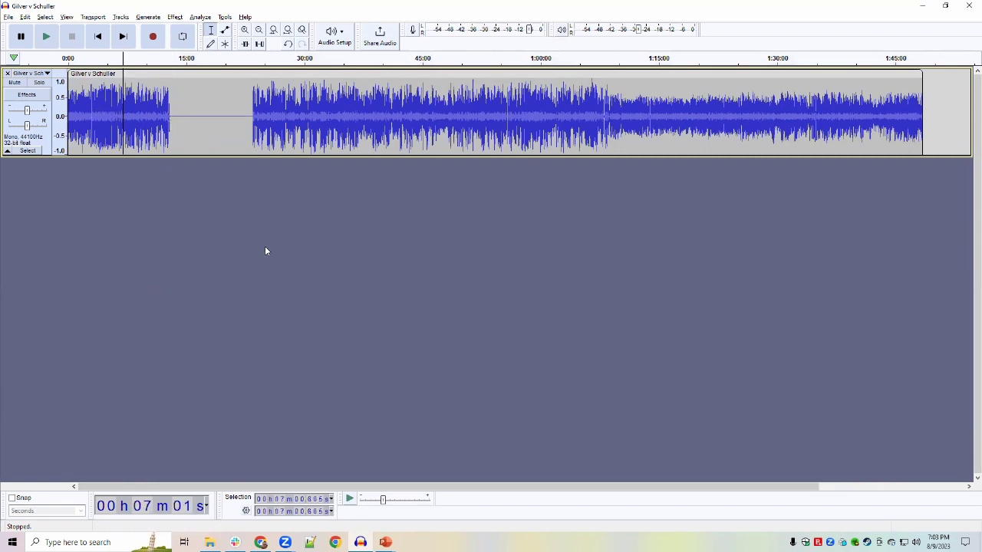
- Play the recording from about 7m01s with the waveform magnified to show individual speech, and stop playback
key("space")
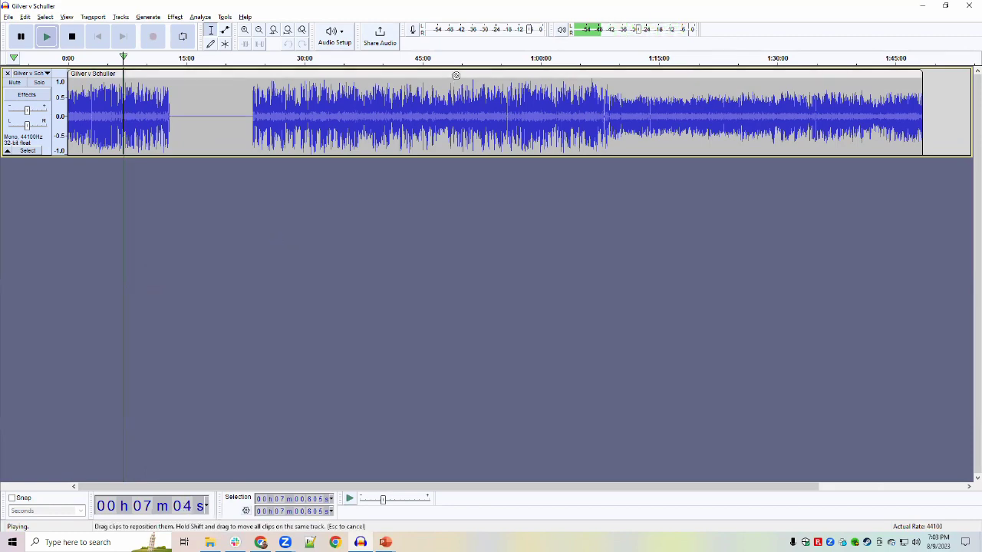
key("ctrl+1")
key("ctrl+1")
key("ctrl+1")
key("ctrl+1")
key("ctrl+1")
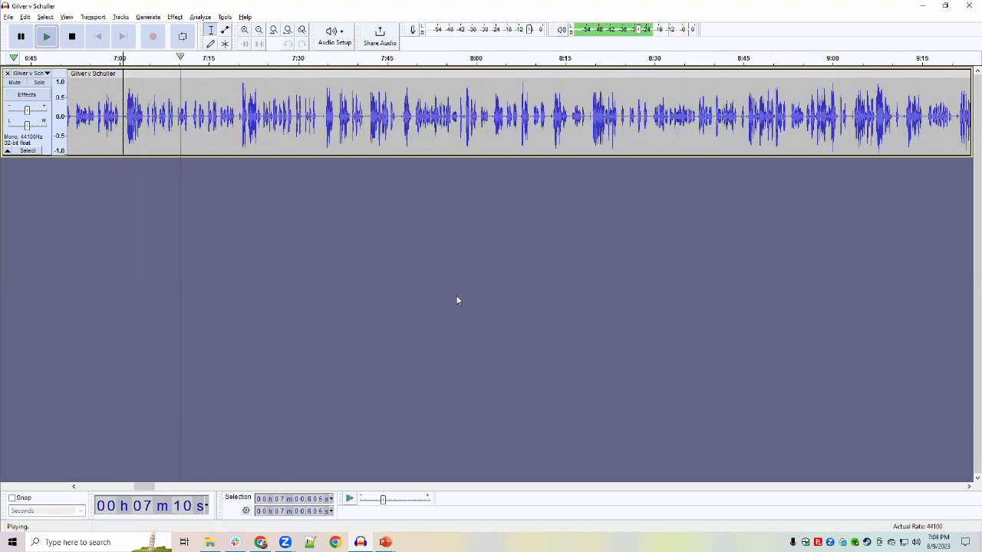
key("space")
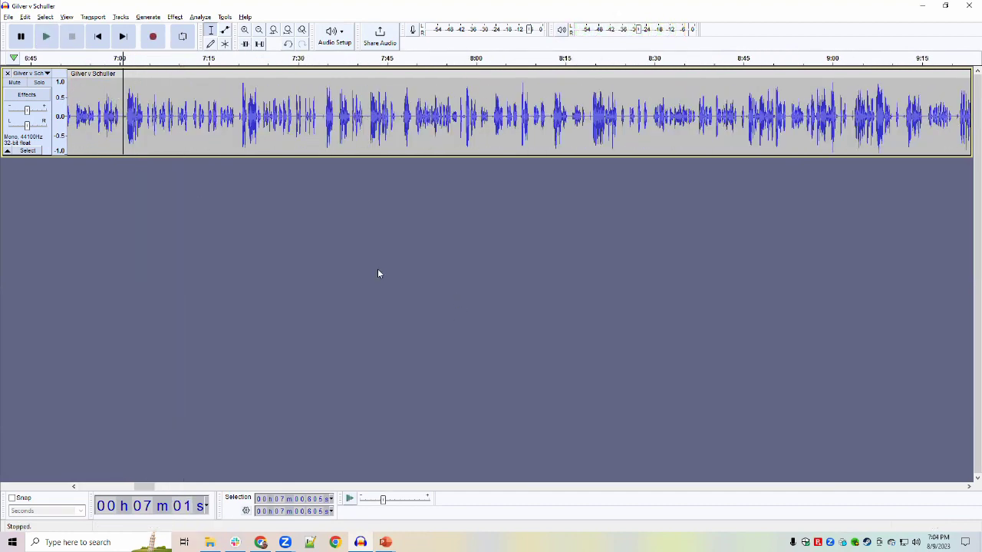
- Play from about 7m01s again, stop with the cursor set at about 7m05s, and extend the selection to about 8m03s
key("space")
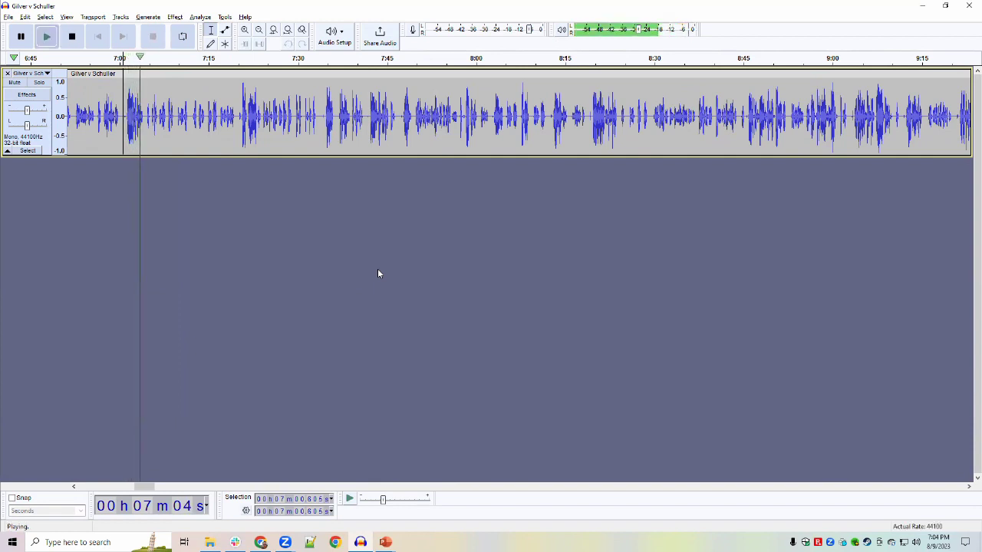
key("space")
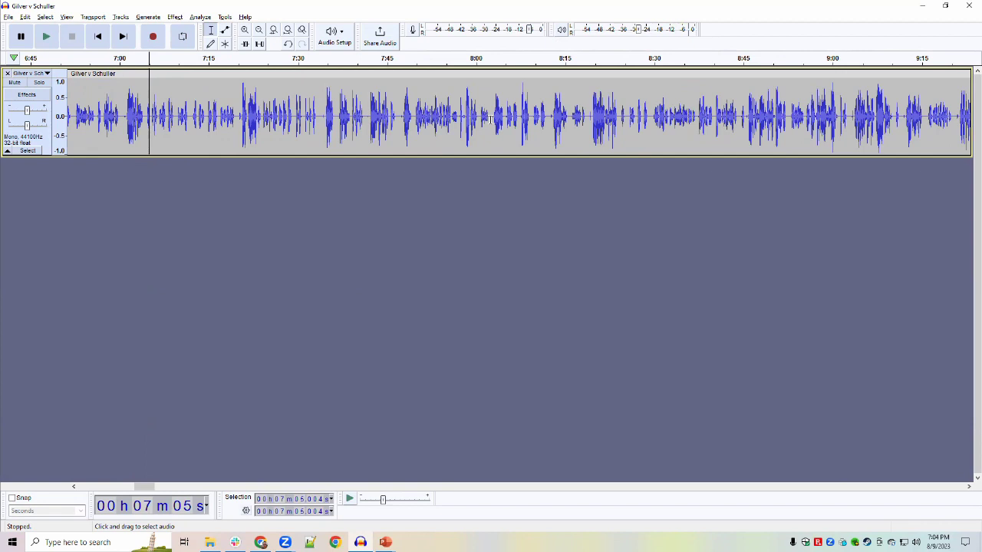
left_click(490, 119, "shift")
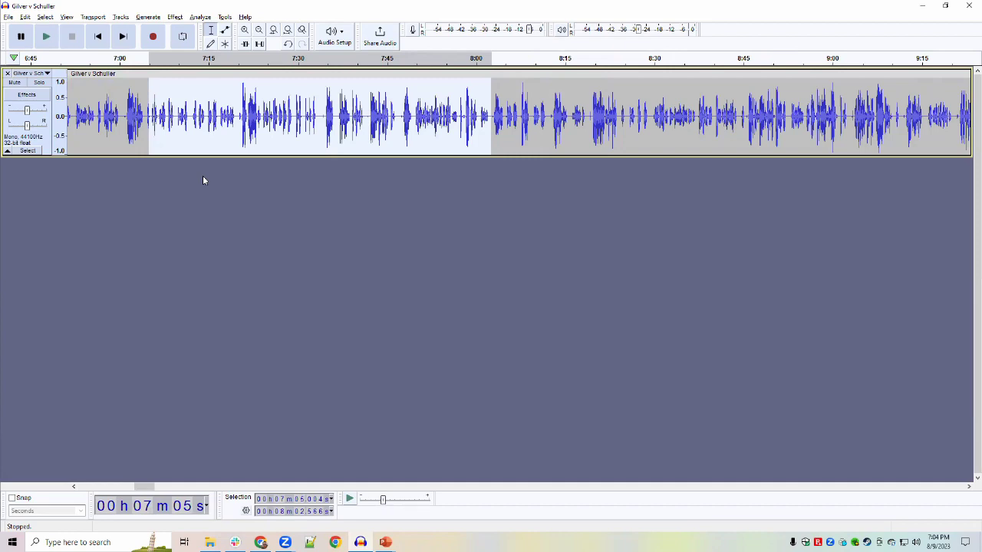
- Split the track at the start and end of the flat gap, at about 12m58s and 23m26s
scroll(203, 180, "down", 4, "ctrl")
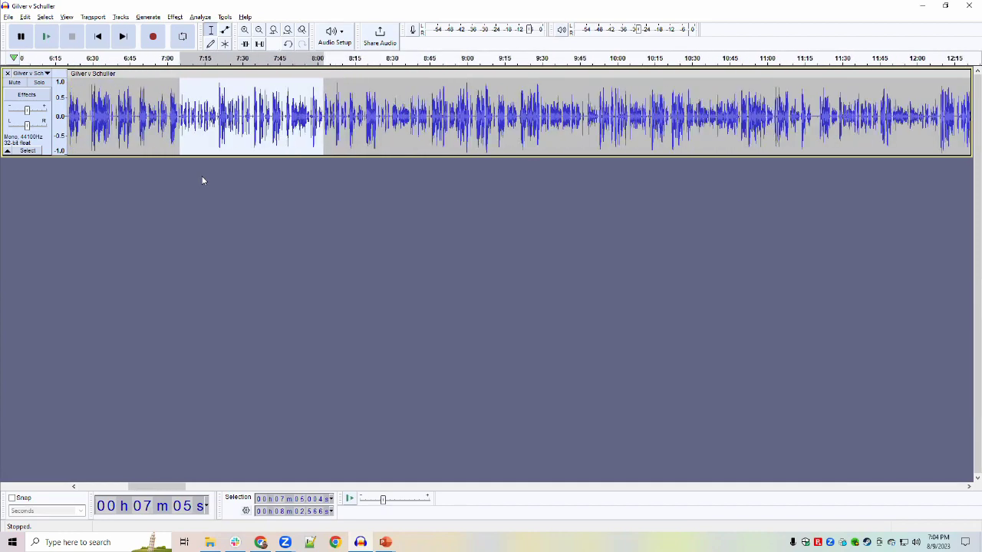
scroll(201, 180, "down", 3, "ctrl")
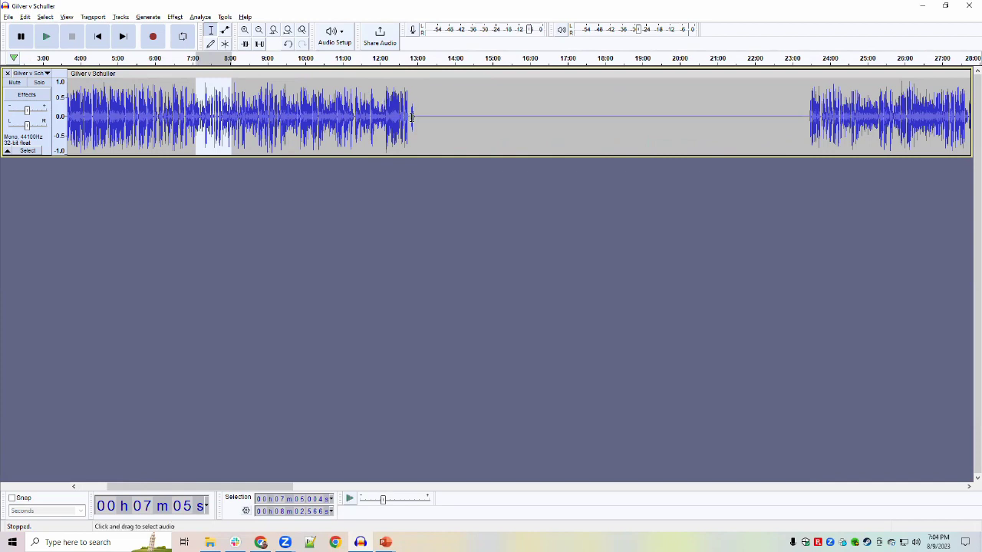
left_click(414, 115)
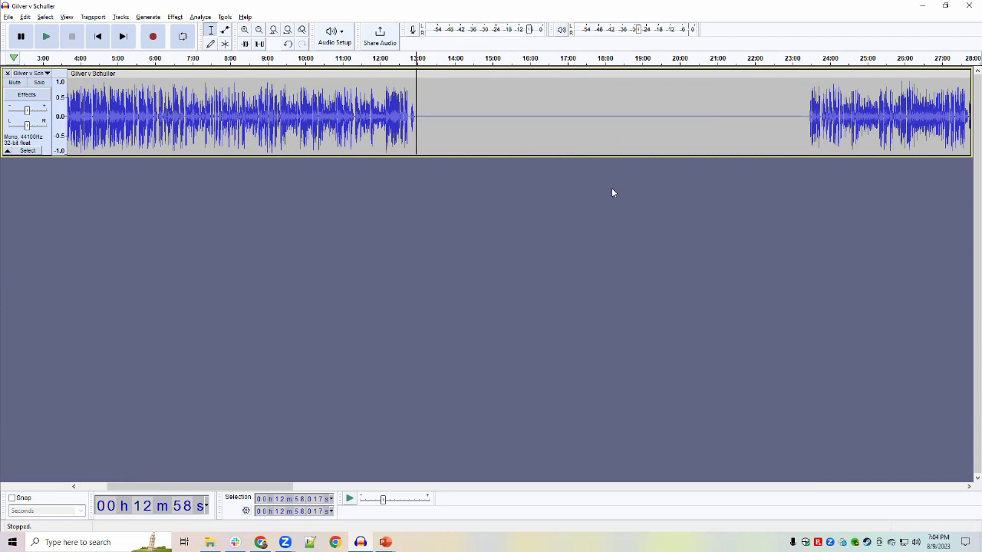
key("ctrl+i")
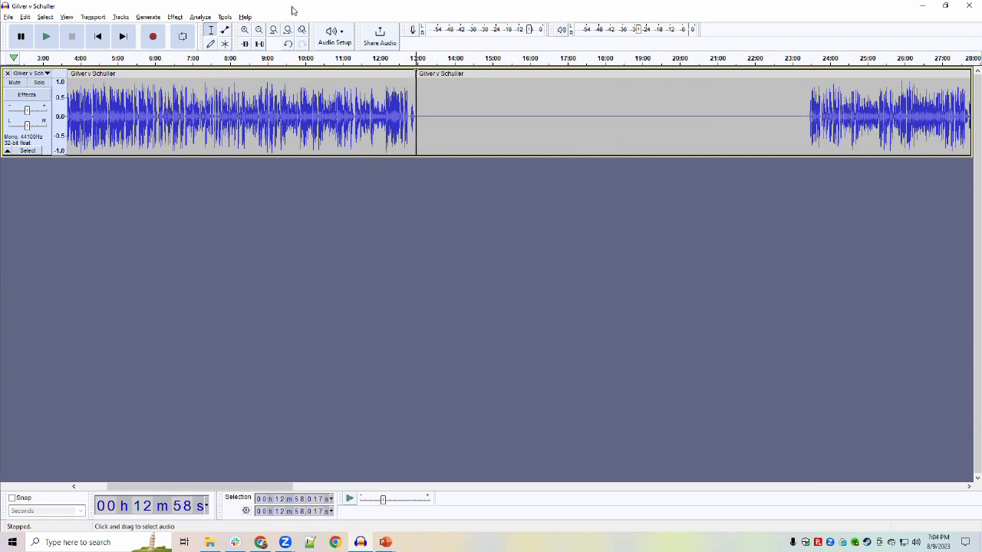
left_click(808, 115)
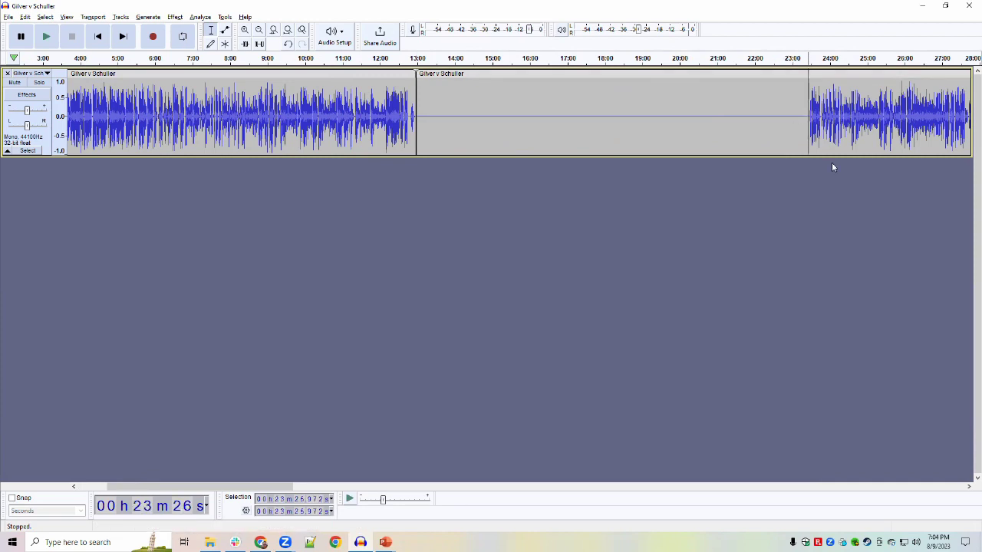
key("ctrl+i")
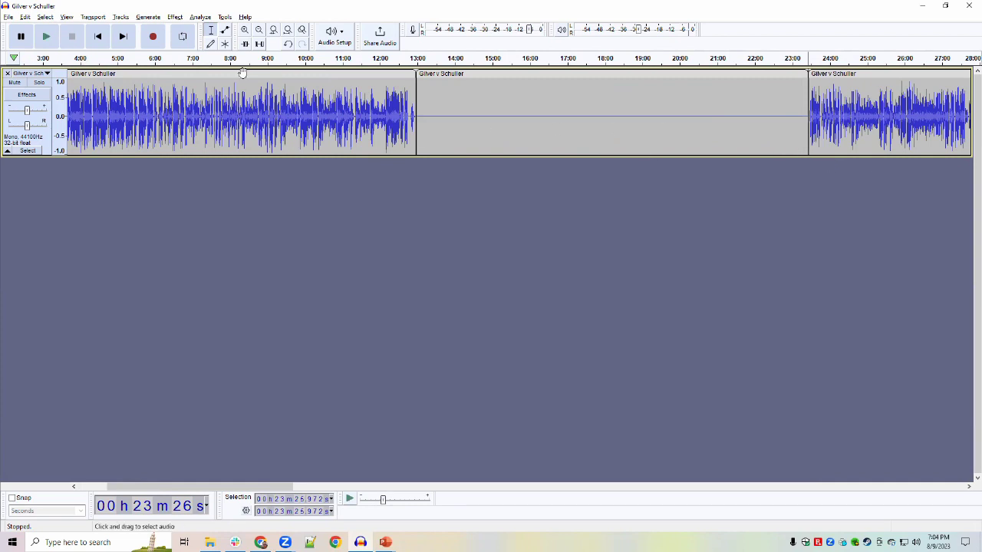
- Split the track at about 4m18s and delete the clip before the split
left_click(86, 116)
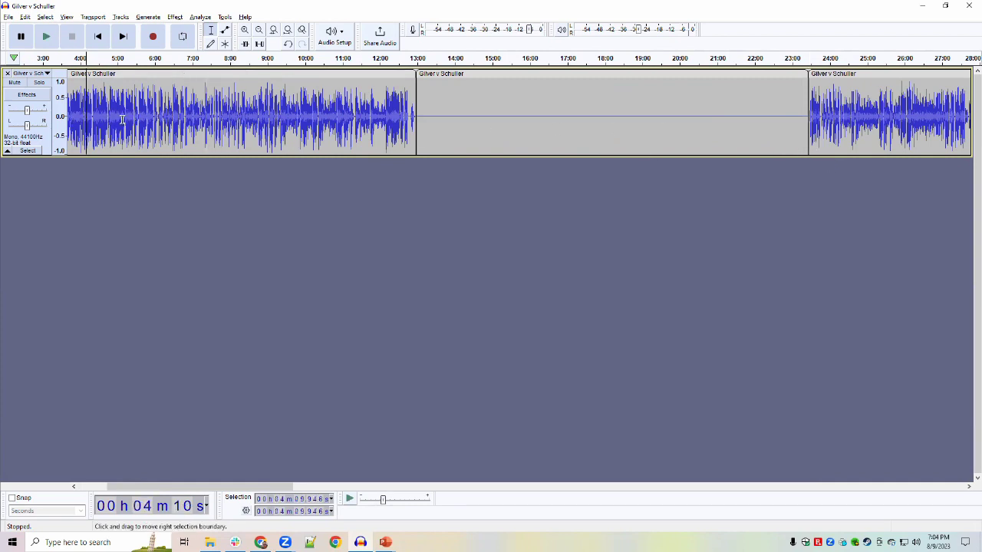
key("Right")
key("Right")
key("Right")
key("Right")
key("Right")
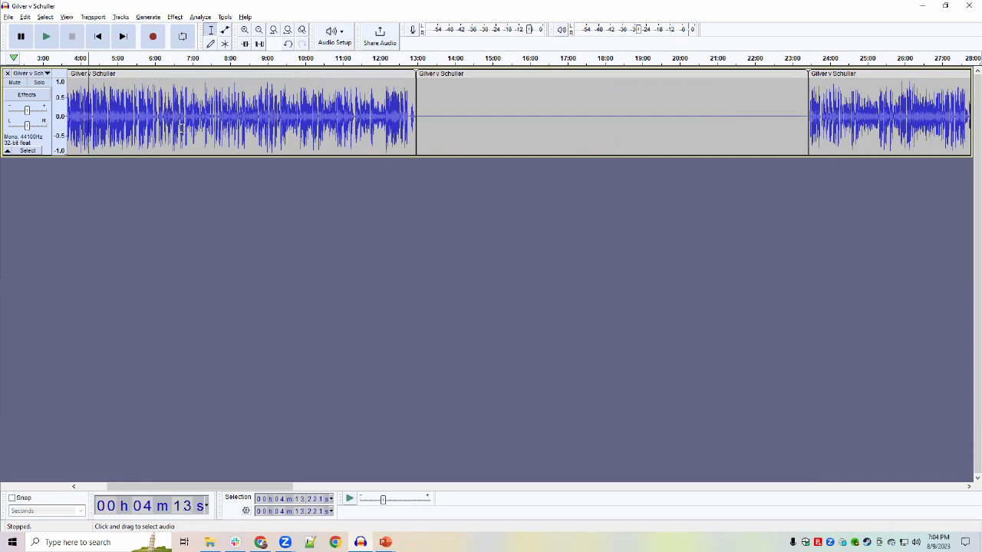
key("Right")
key("ctrl+i")
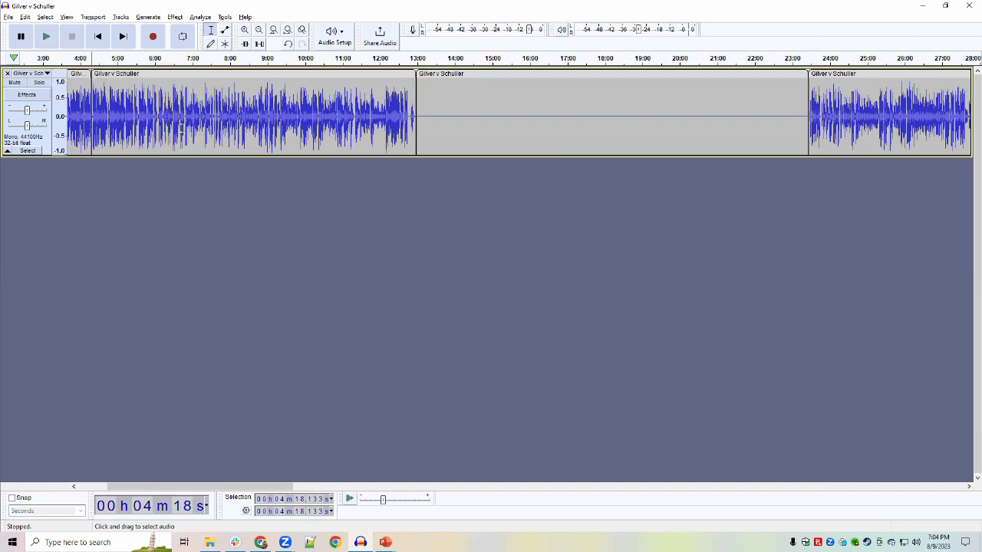
left_click(75, 72)
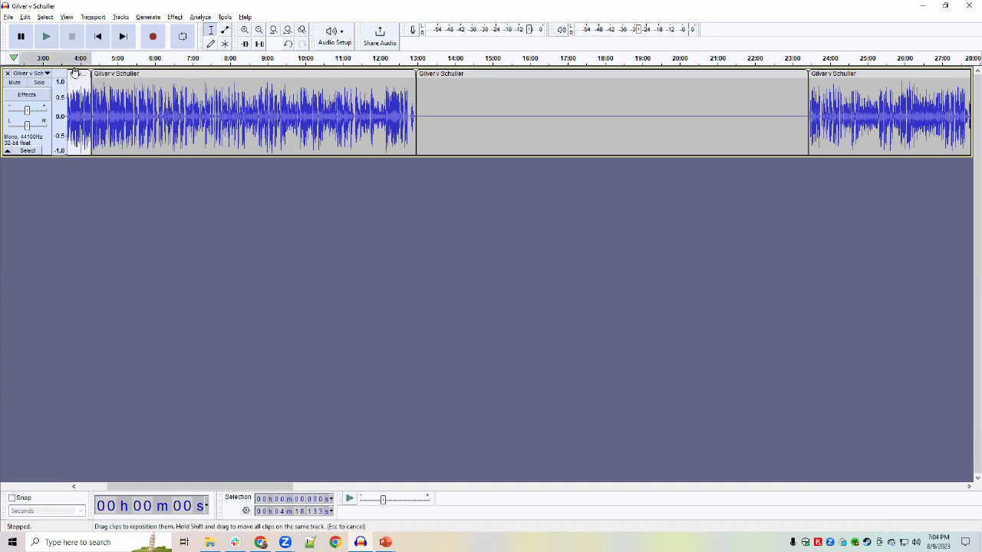
key("Delete")
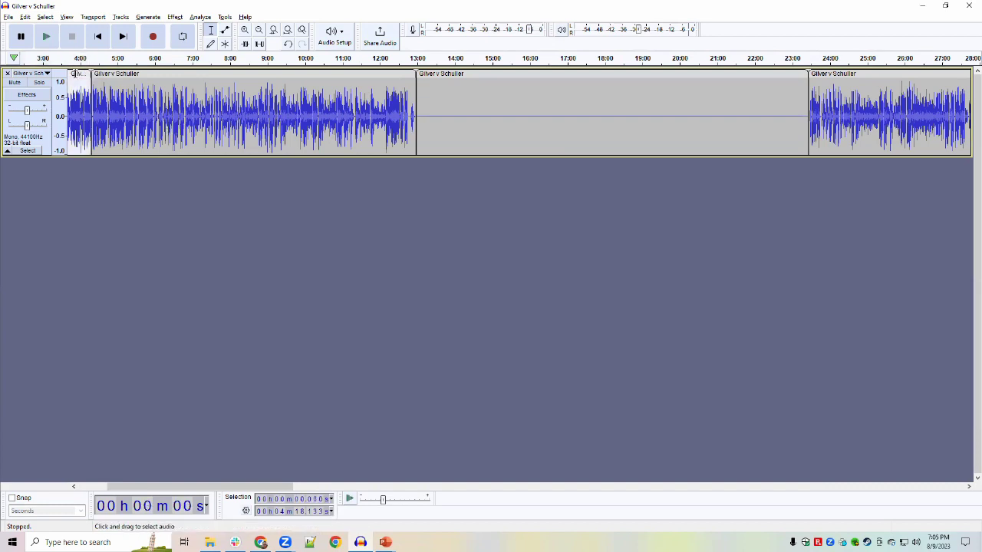
- Delete the silent clip between about 12m58s and 23m26s, and move the following clip up against the preceding one
left_click(661, 71)
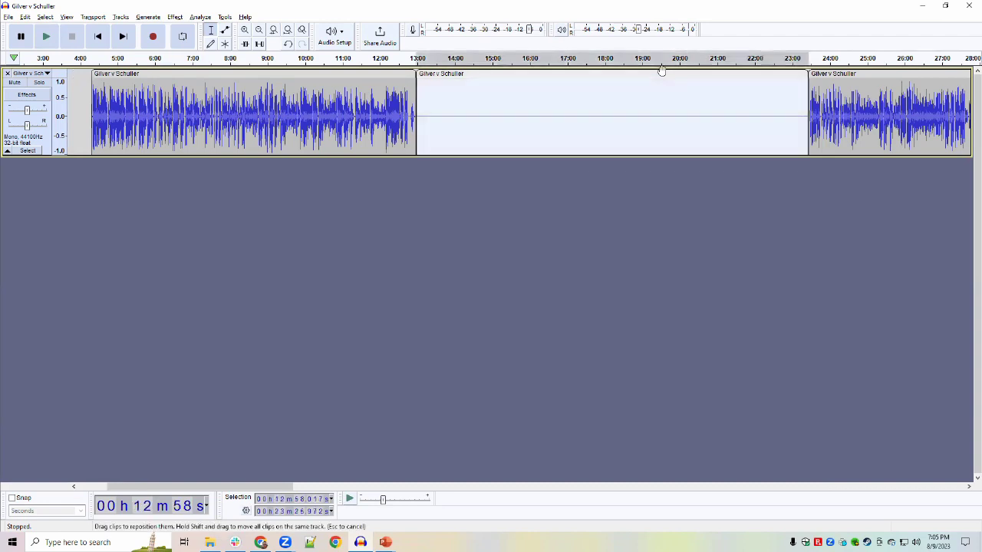
key("Delete")
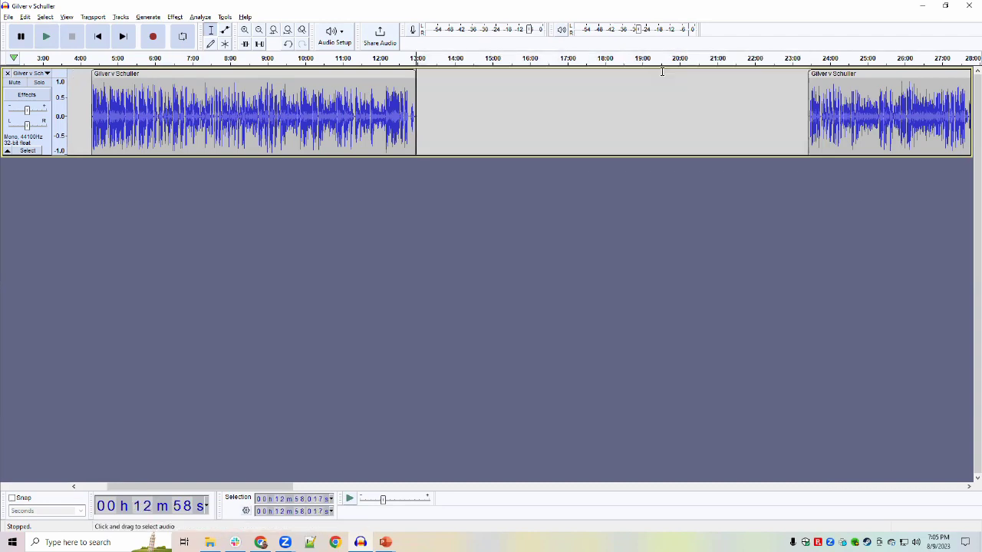
left_click_drag(844, 73, 449, 92)
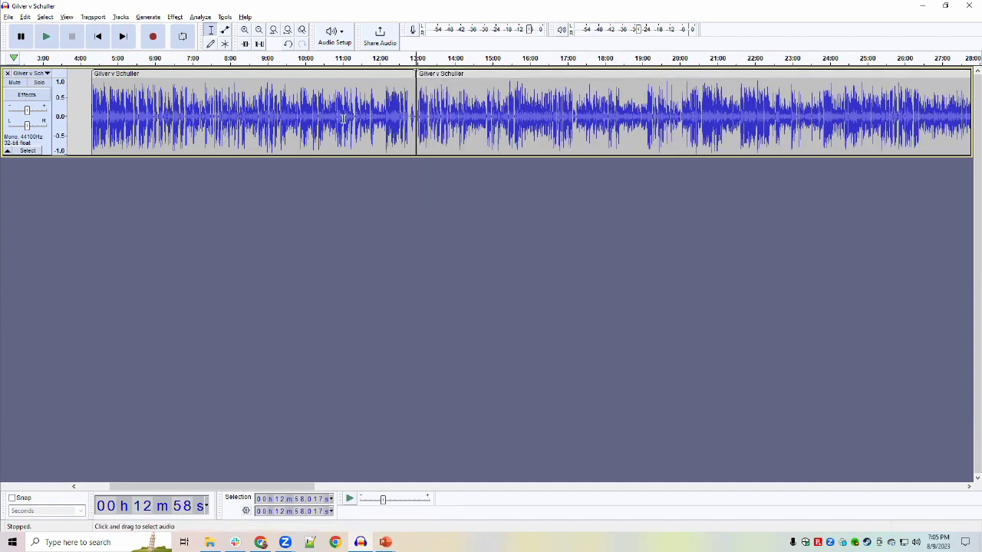
- Select all the remaining audio and examine the available export options without exporting
key("ctrl+a")
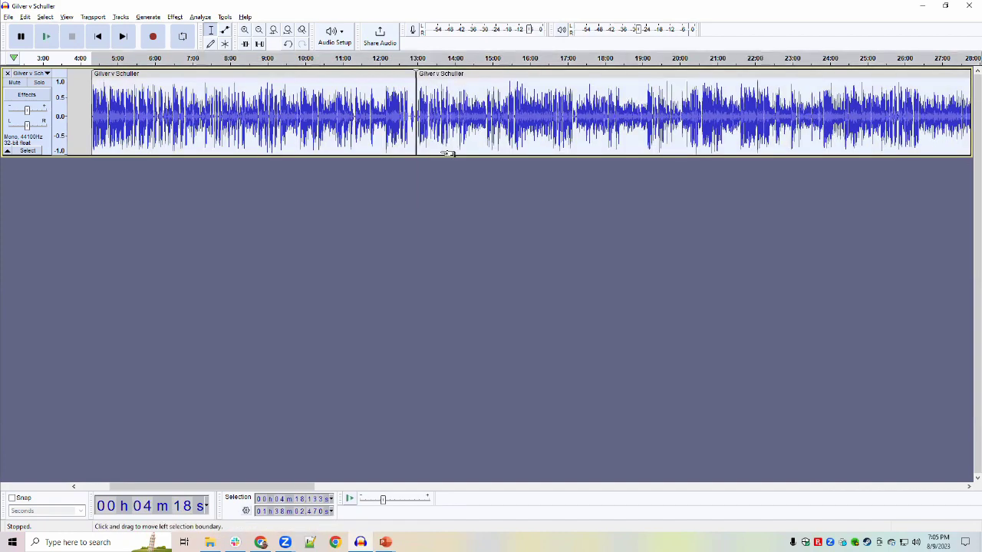
left_click(8, 17)
mouse_move(37, 101)
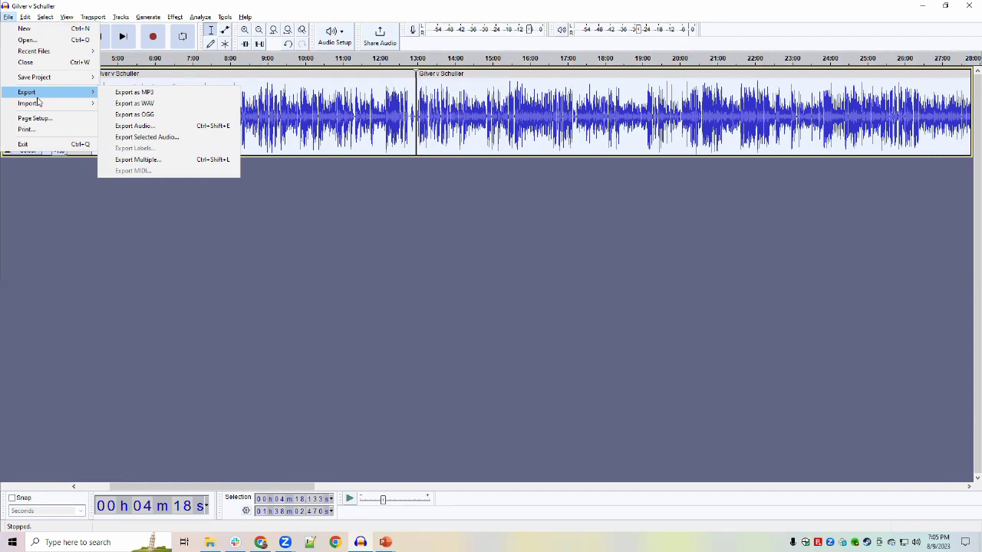
left_click(421, 309)
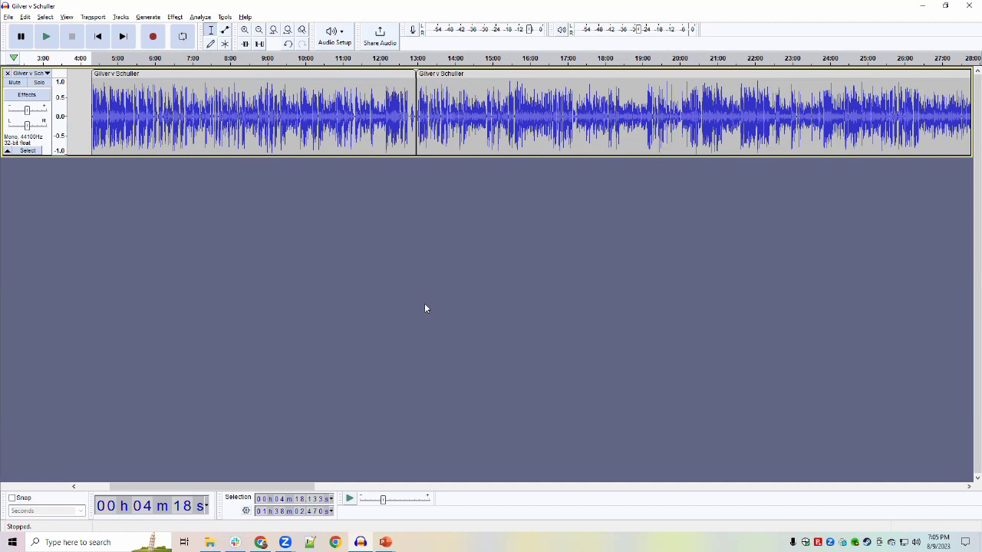
- Undo the clip move, both clip deletions and all three splits
key("ctrl+z")
key("ctrl+z")
key("ctrl+z")
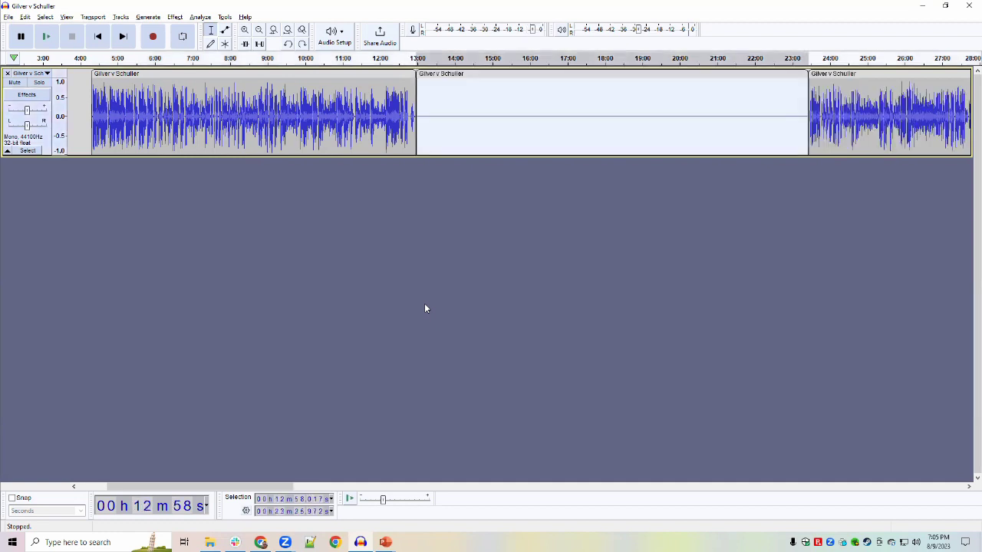
key("ctrl+z")
key("ctrl+z")
key("ctrl+z")
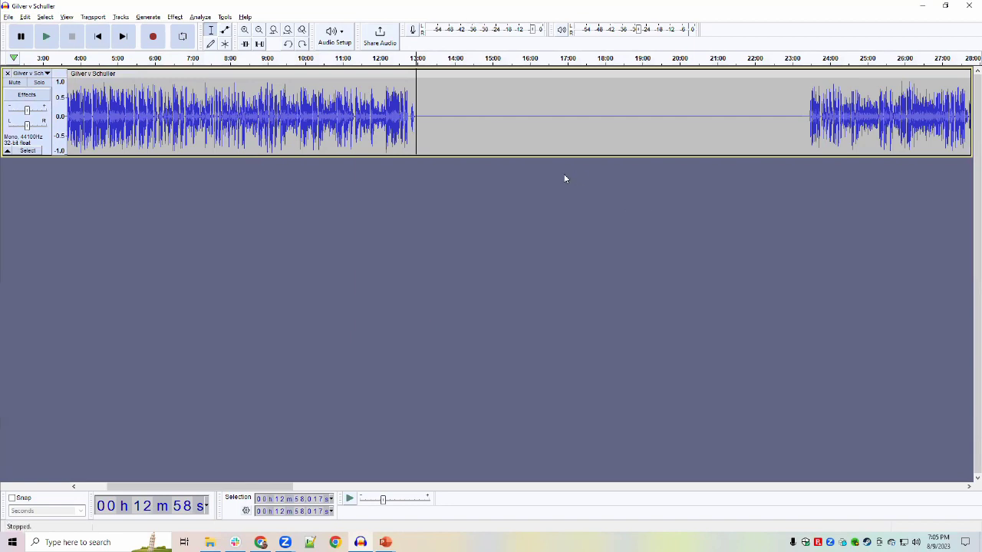
- Select most of the flat gap in the waveform, from about 13m30s to 23m00s
scroll(421, 175, "down", 2)
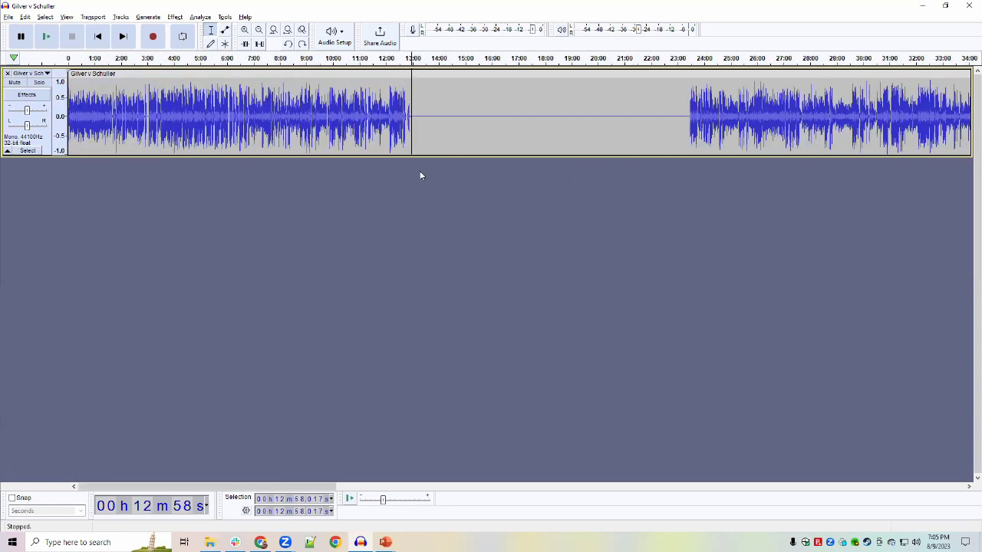
scroll(427, 170, "down", 1)
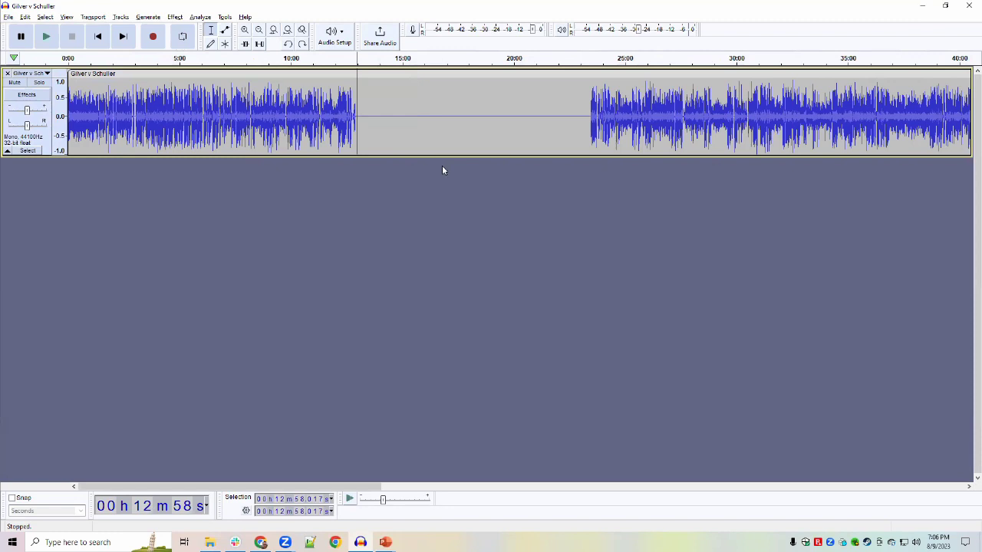
left_click(367, 116)
left_click_drag(367, 116, 580, 121)
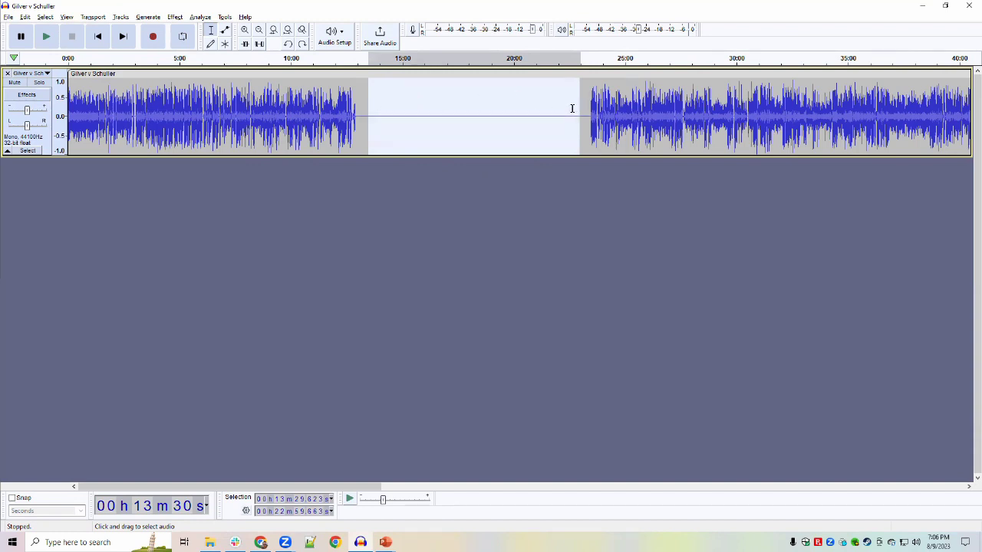
- Select about 14m04s to 17m58s of the flat gap and capture it as the noise profile in Noise Reduction
left_click(398, 112)
left_click_drag(381, 112, 467, 115)
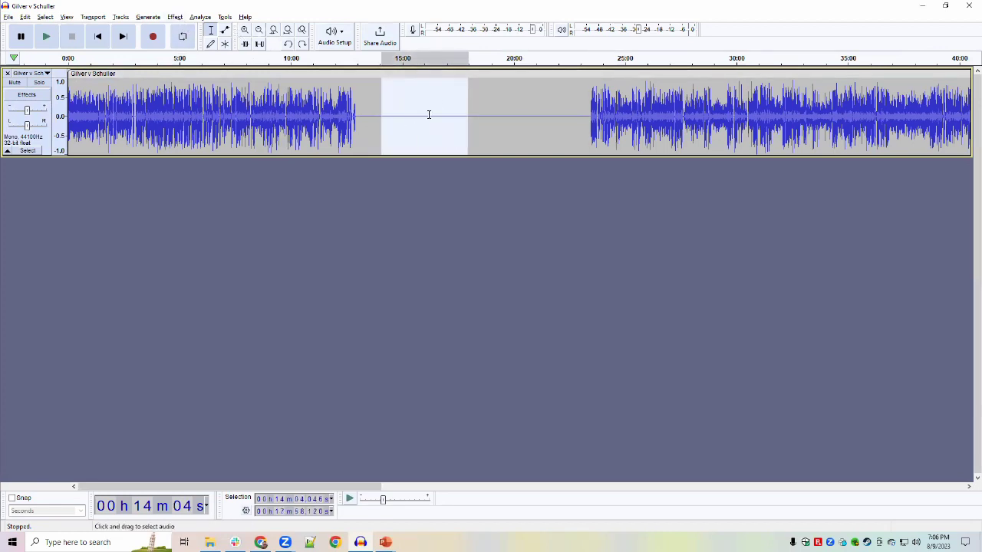
left_click(178, 17)
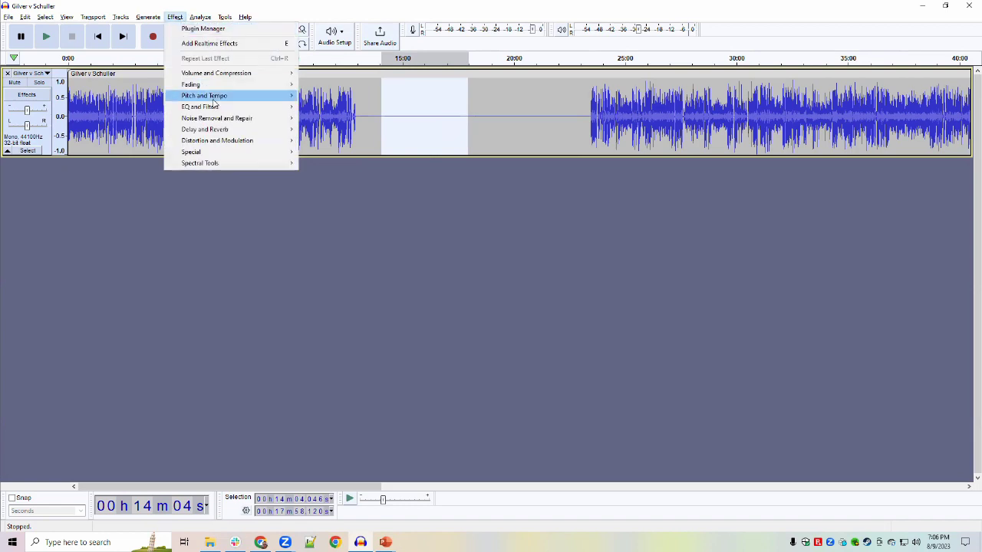
mouse_move(238, 76)
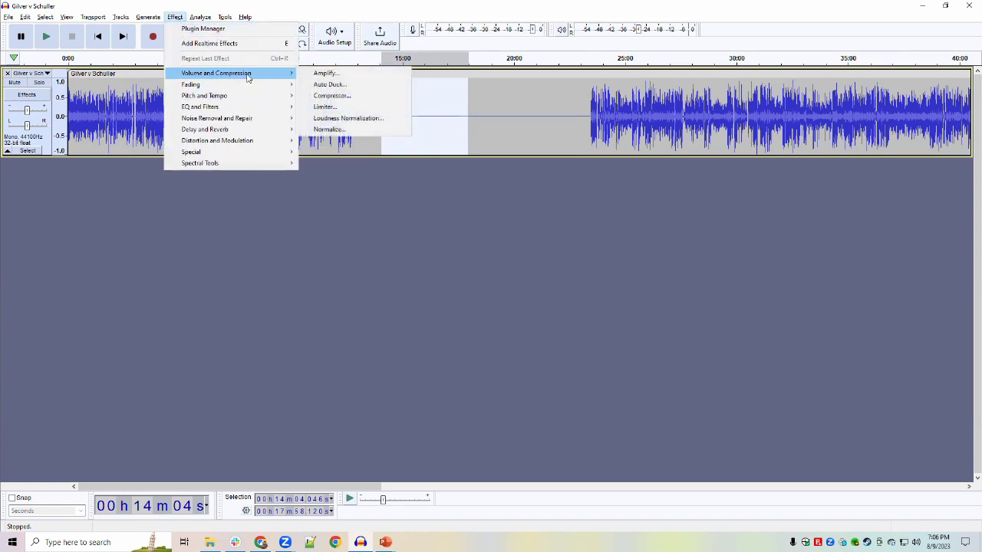
mouse_move(249, 118)
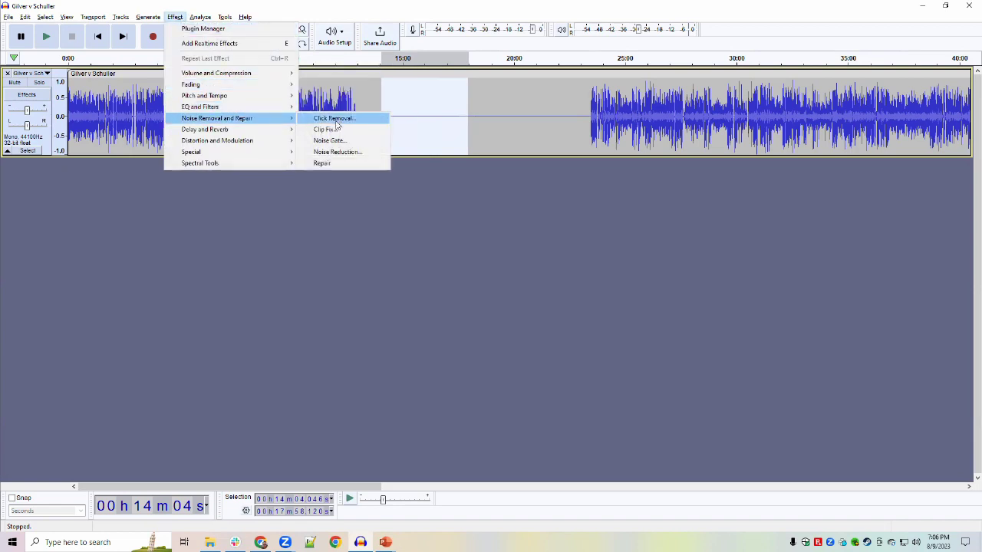
left_click(332, 153)
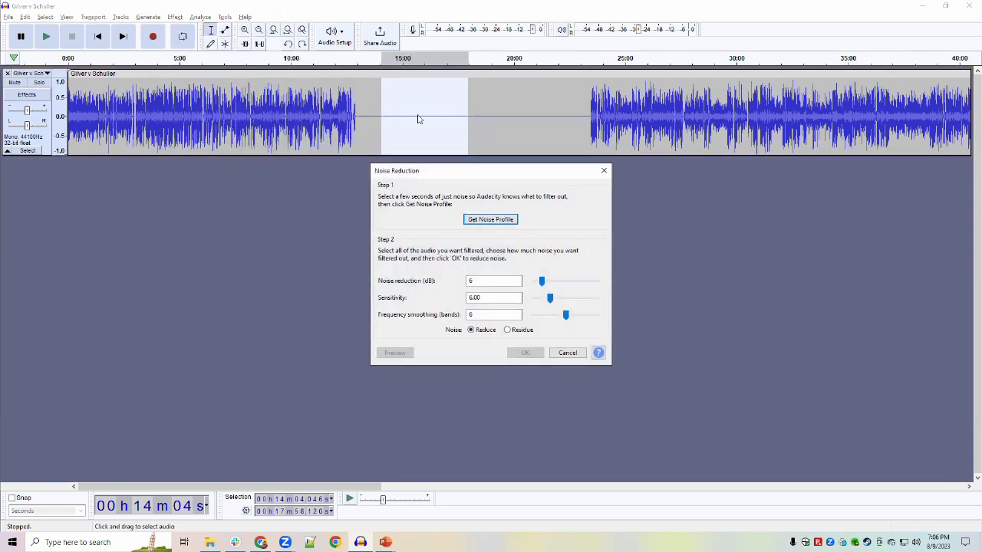
left_click(491, 220)
- Select the entire recording and examine the Noise Reduction settings without applying the effect
left_click(80, 110)
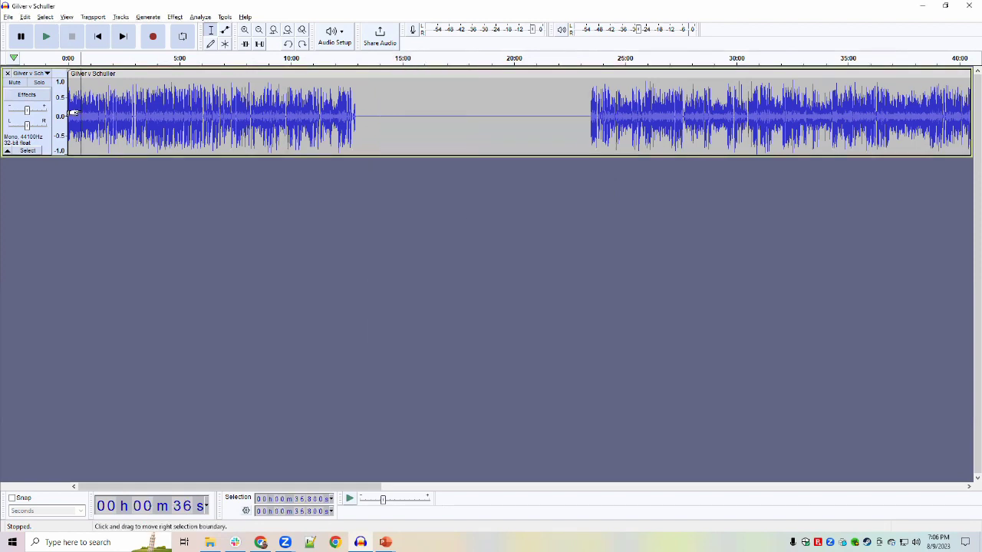
key("ctrl+a")
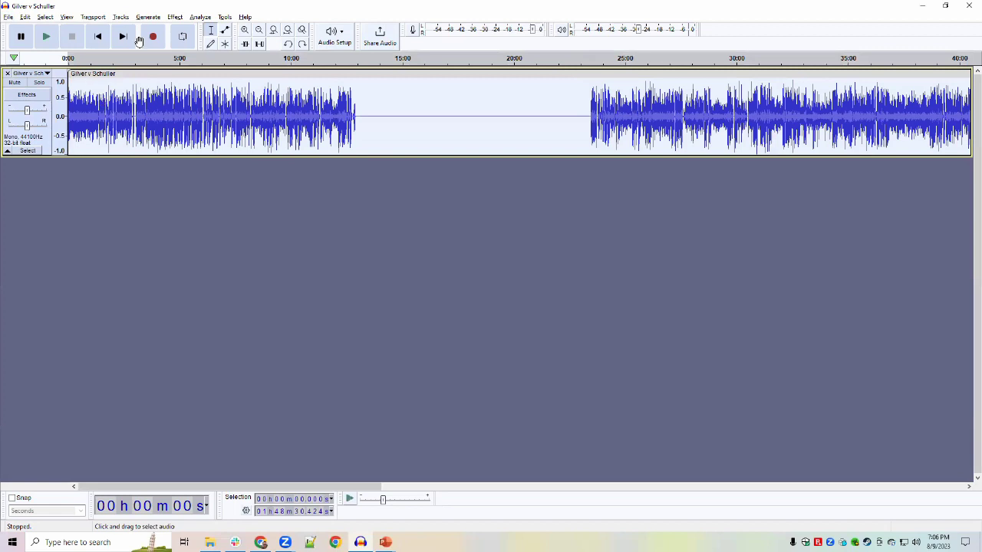
left_click(176, 17)
mouse_move(201, 119)
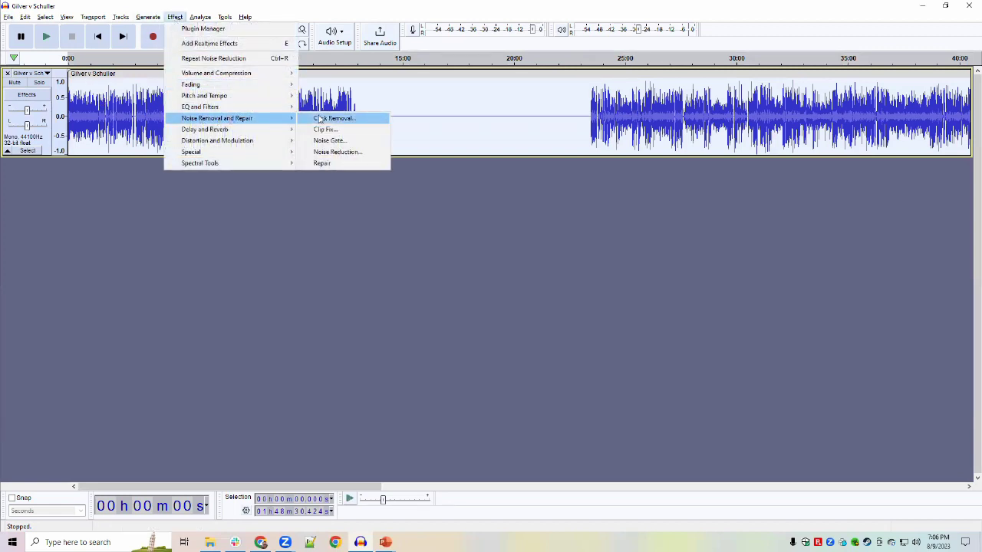
left_click(324, 152)
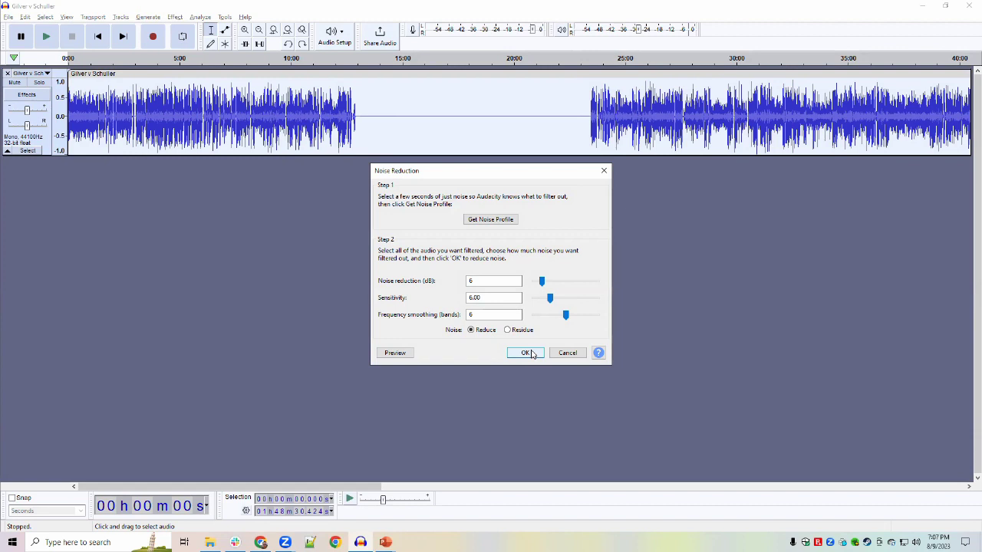
left_click(567, 353)
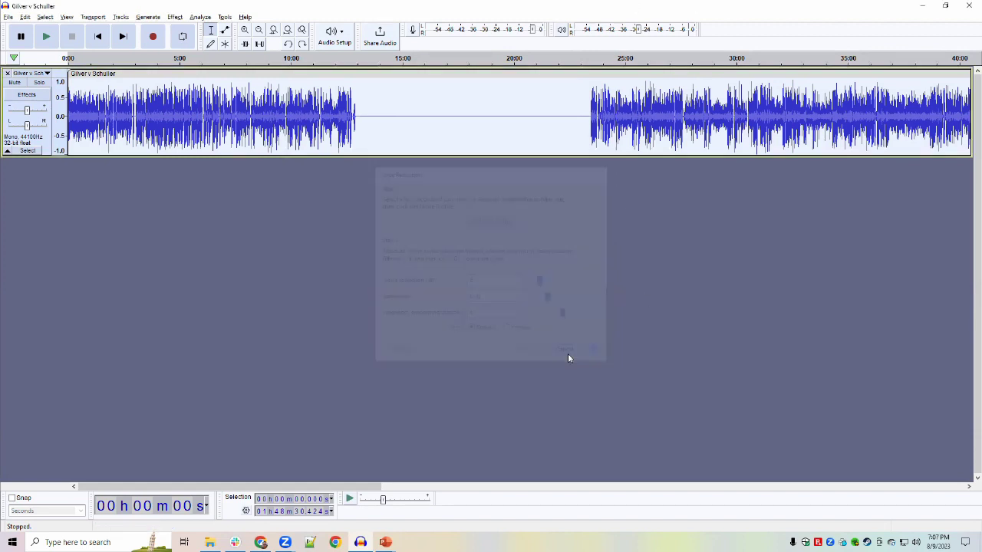
- Select the whole recording, fit it to the window in width and height, and place the cursor at about 22m44s
left_click(468, 111)
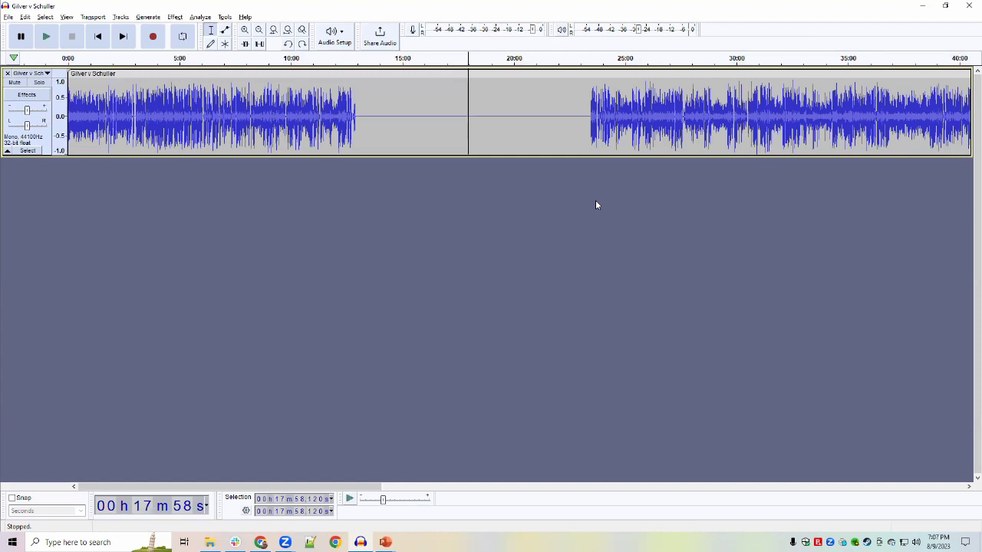
left_click(337, 184)
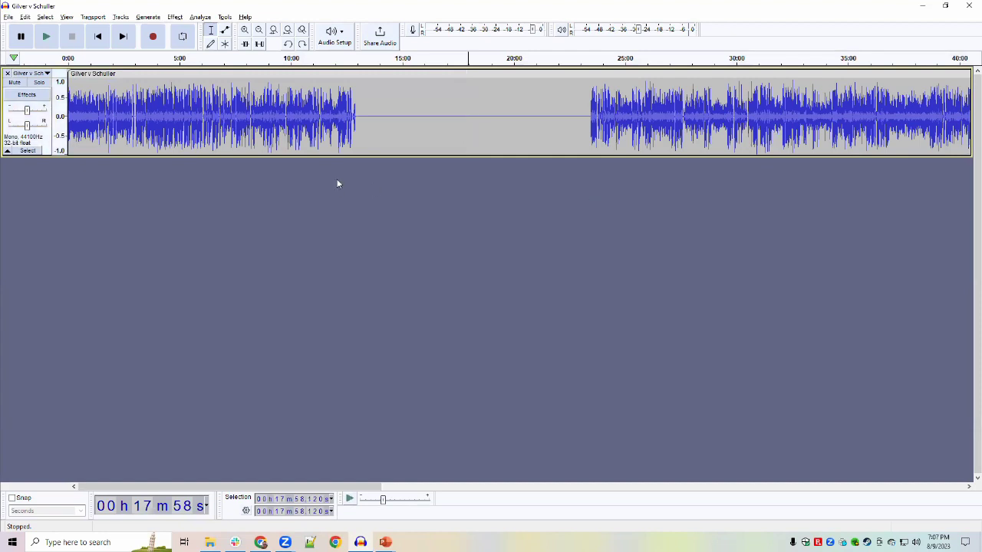
key("ctrl+a")
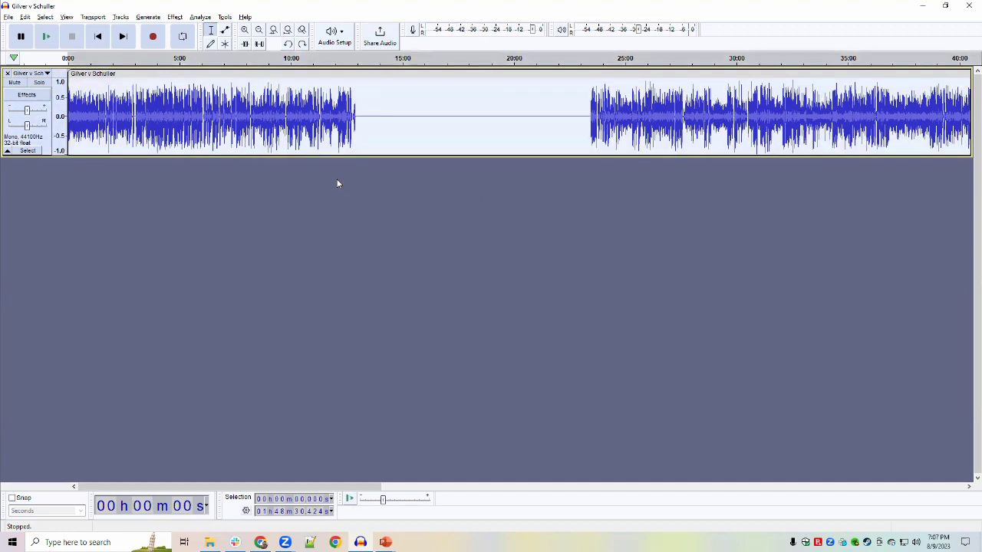
key("ctrl+shift+f")
key("ctrl+f")
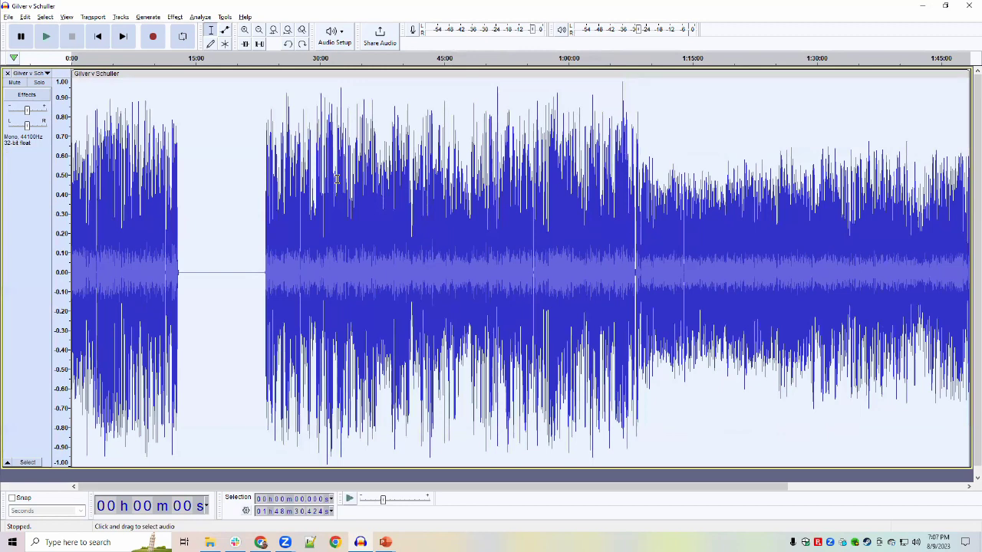
left_click(259, 301)
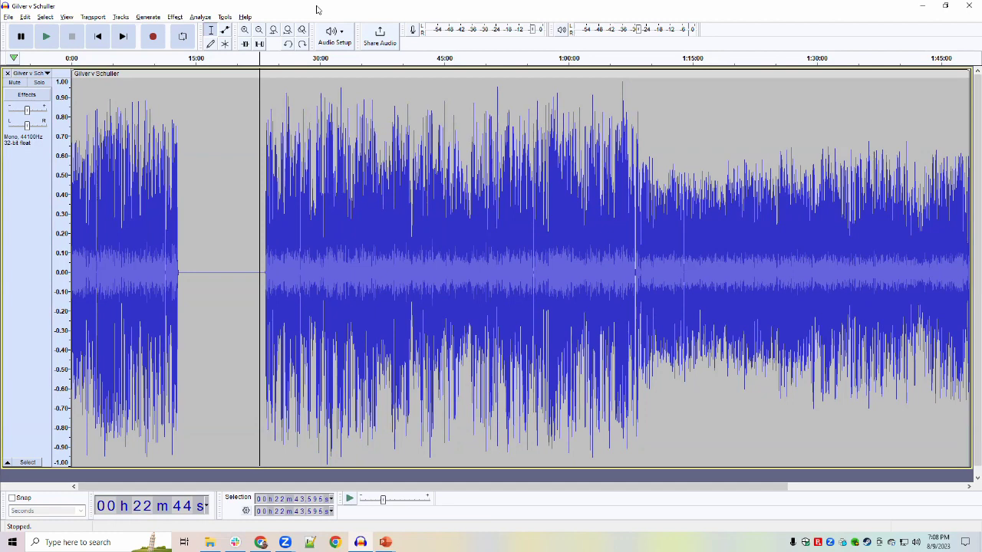
- Minimise Audacity and advance the PowerPoint slideshow to the section 05 slide
key("super+Down")
key("super+Down")
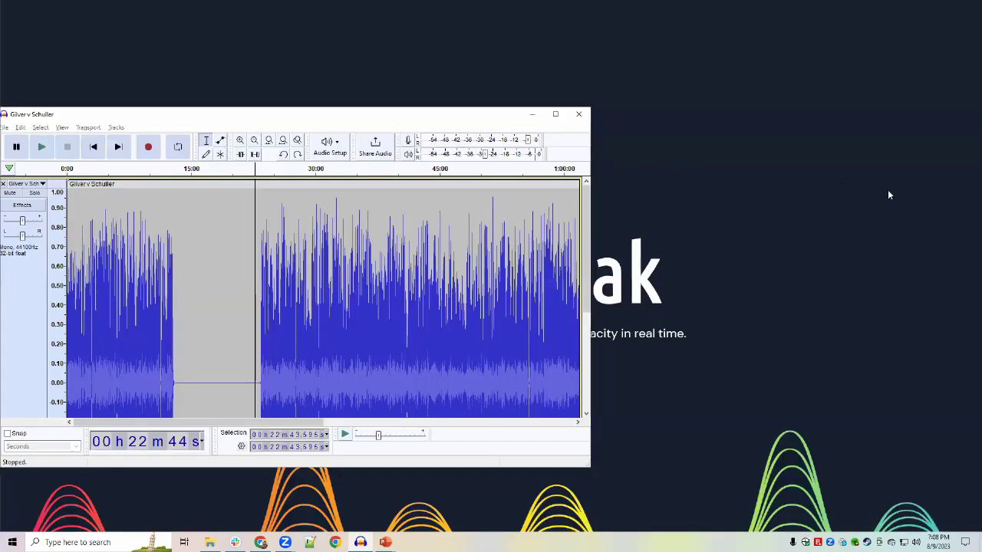
key("Right")
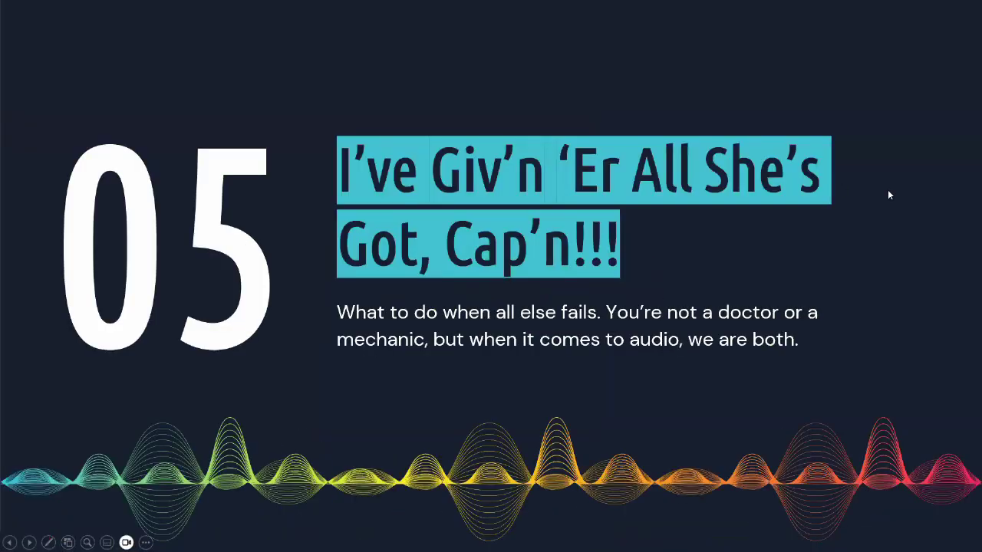
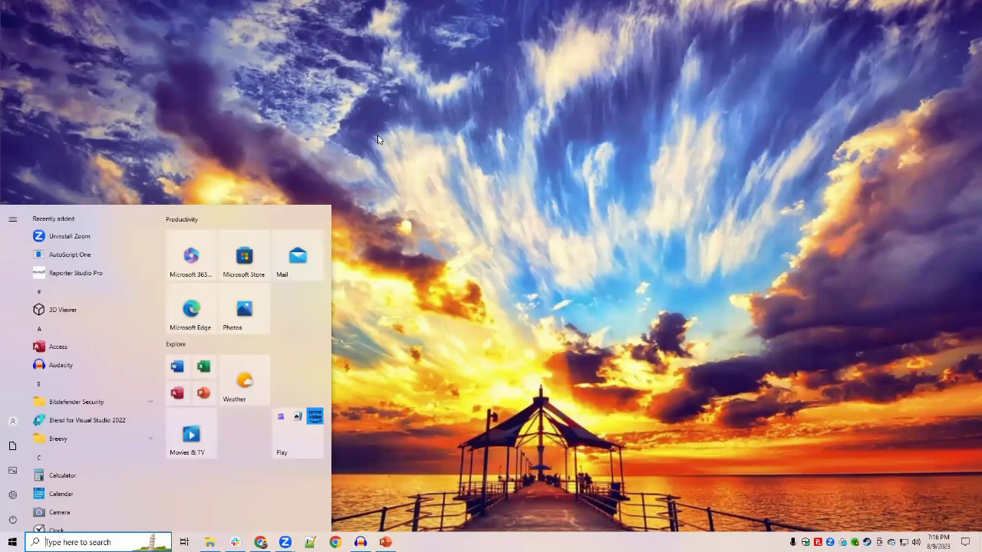
- Launch Reporter Studio Pro in offline mode and create a new recording session described as C&C Demo
type("re")
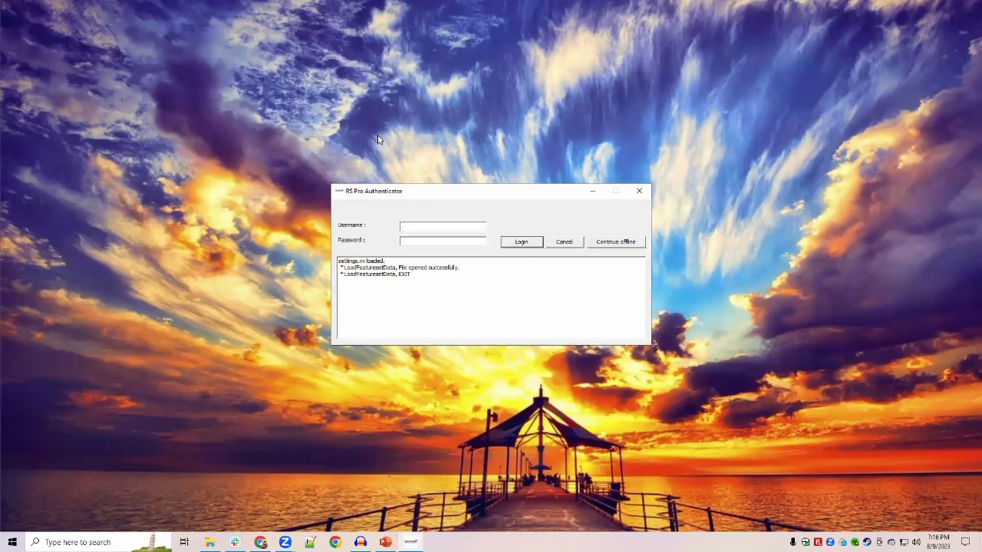
left_click(619, 241)
left_click(523, 281)
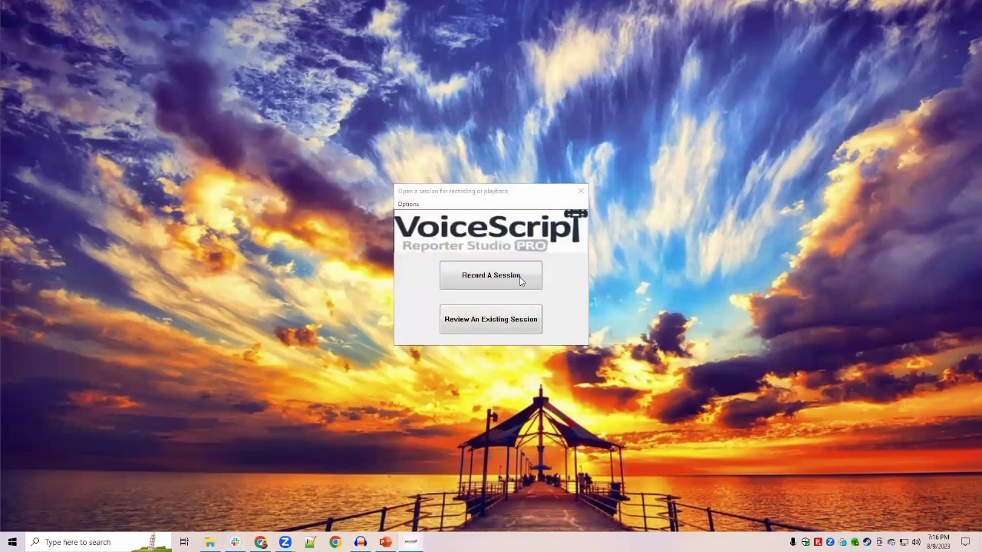
left_click(484, 339)
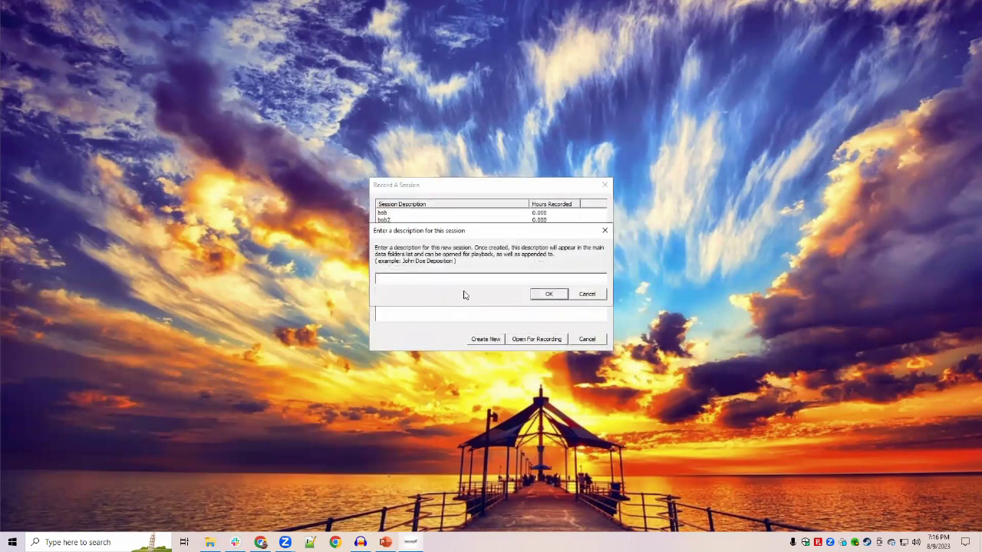
type("C&C Demo")
key("Return")
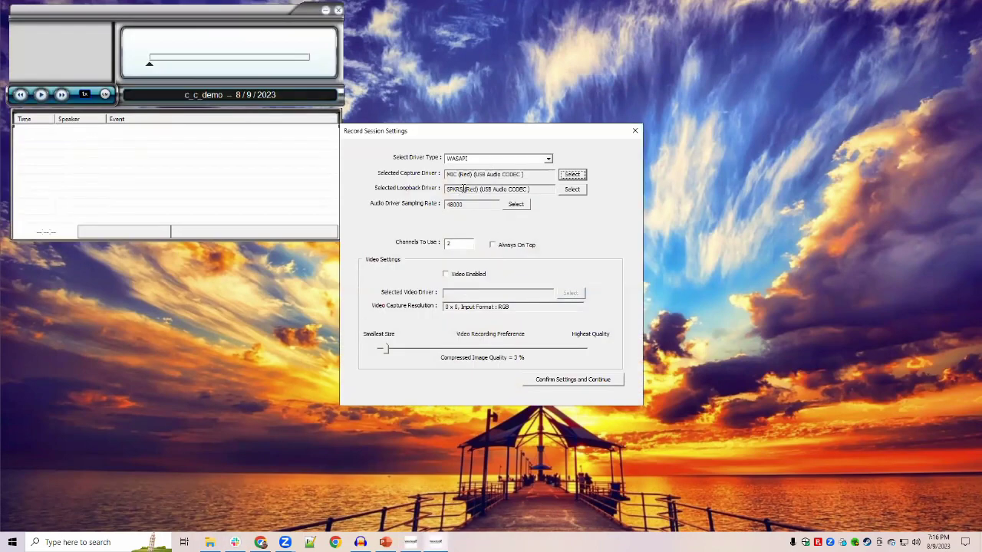
- Choose MIC (Red) (USB Audio CODEC) as the capture driver and SPKRS (Red) (USB Audio CODEC) as the loopback driver
left_click(572, 175)
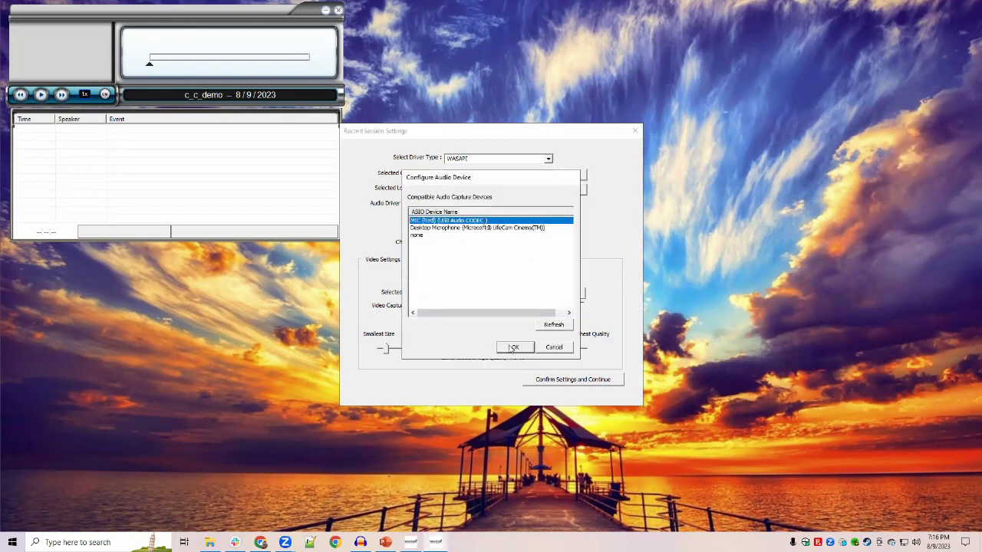
left_click(514, 346)
left_click(583, 189)
left_click(441, 223)
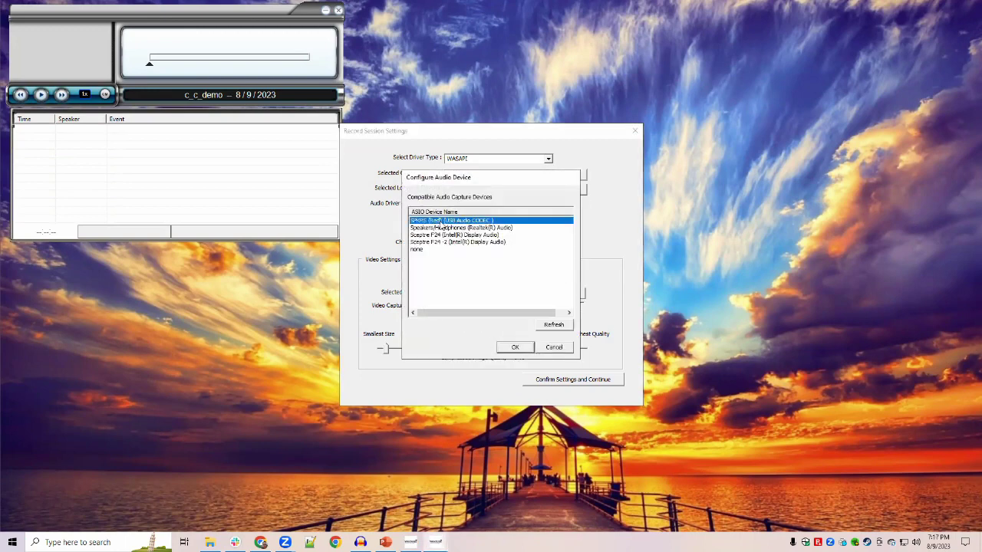
left_click(513, 348)
- Set the audio driver sampling rate to 48000 and confirm the recording session settings
left_click(515, 204)
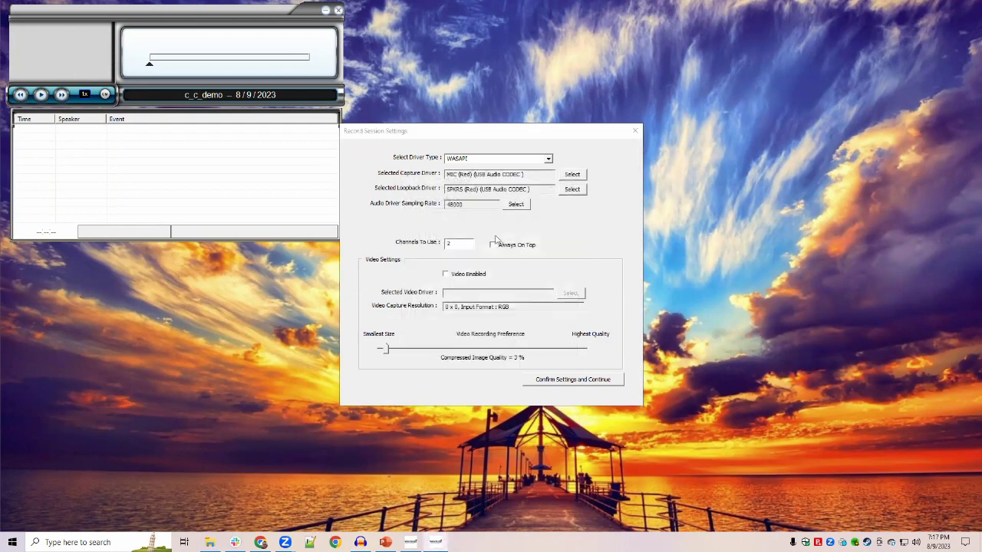
left_click(518, 264)
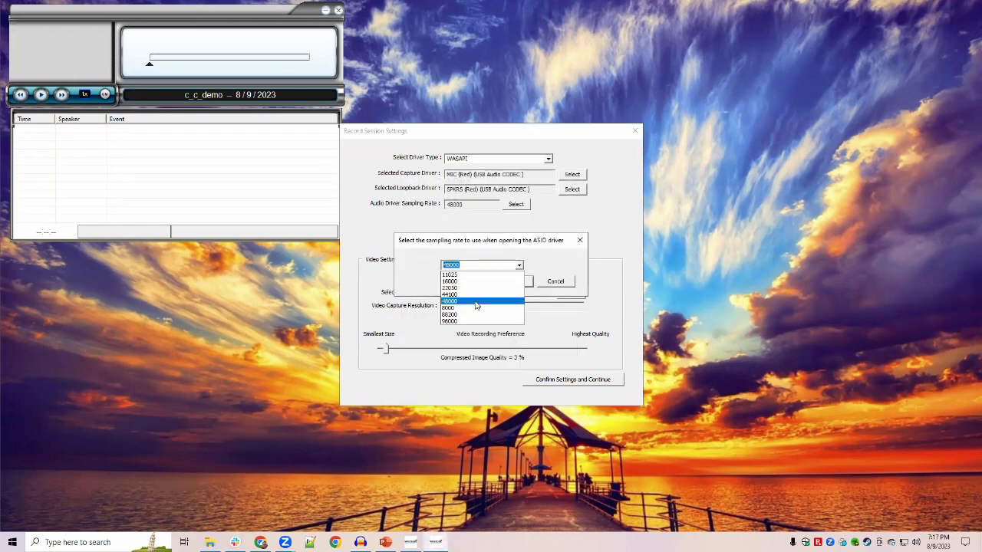
left_click(477, 301)
left_click(516, 282)
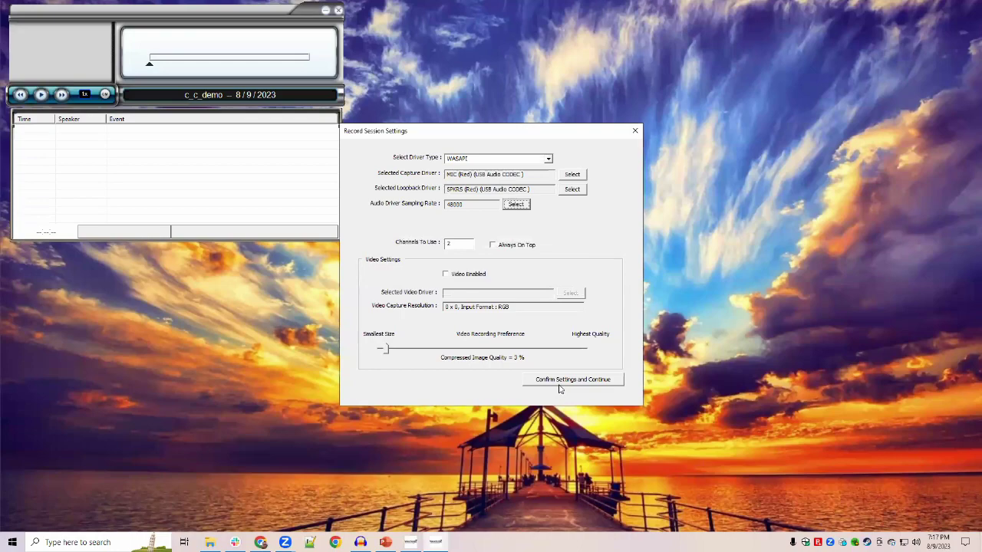
left_click(559, 381)
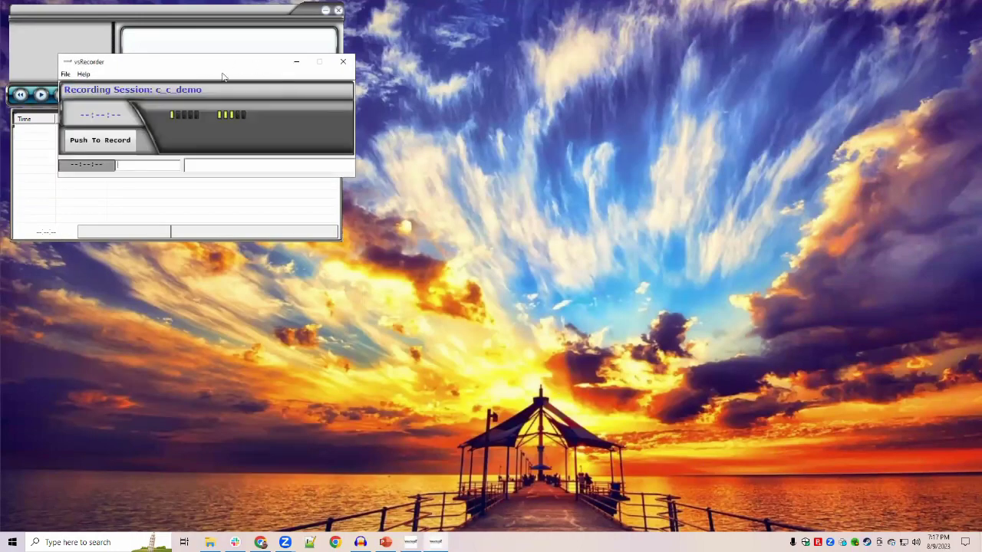
- Move the recorder window clear of the player, start recording, and play the session back while it records
left_click_drag(223, 76, 513, 128)
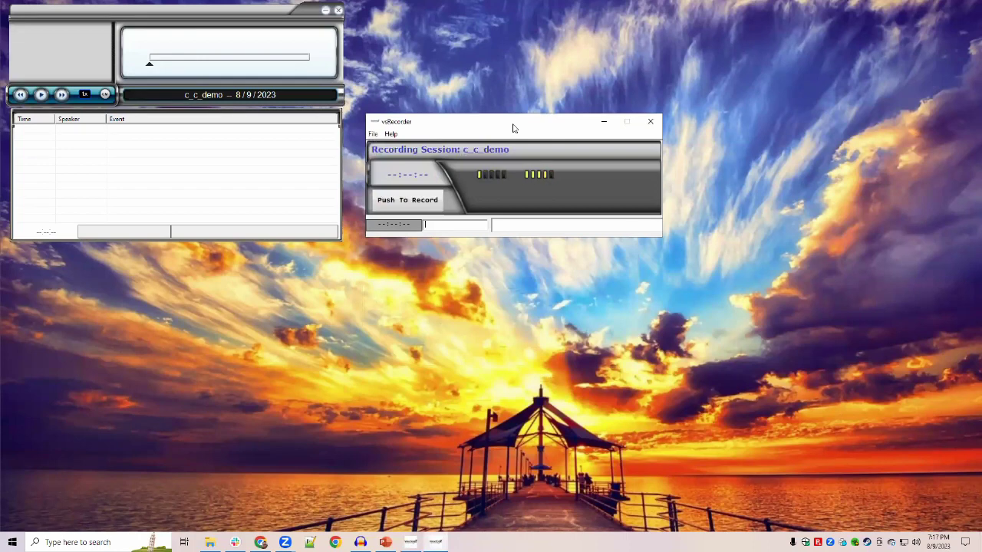
left_click(421, 200)
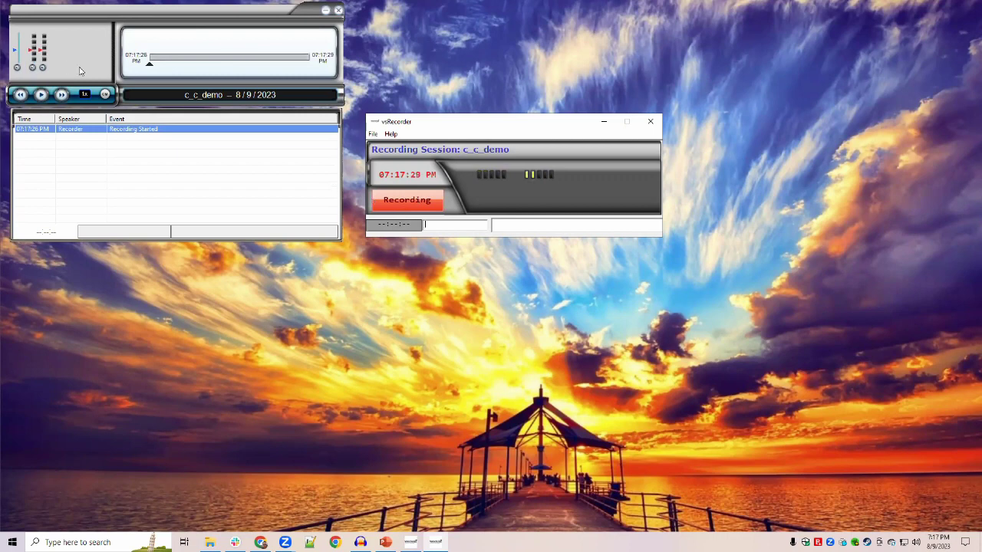
left_click(106, 95)
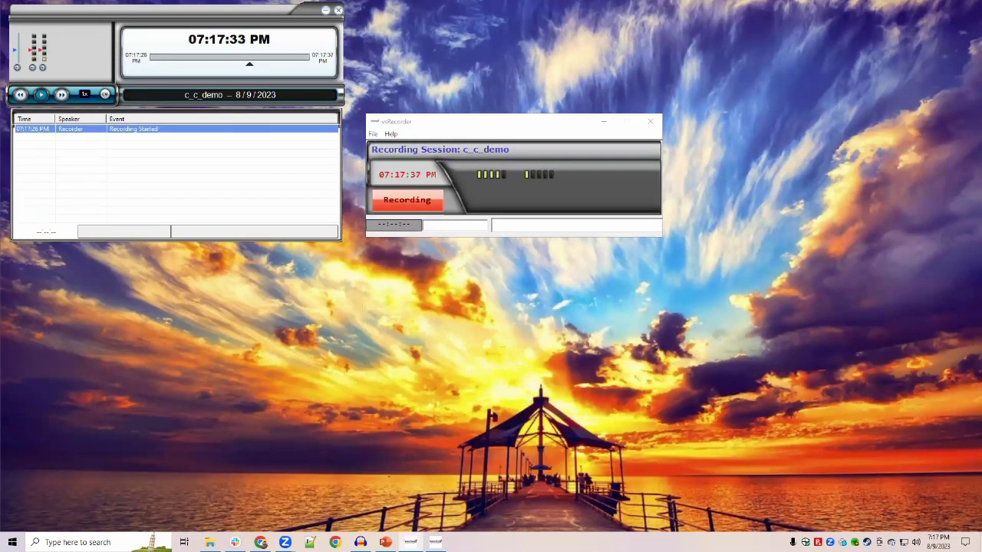
- Switch the Windows audio output to Speakers/Headphones (Realtek(R) Audio)
left_click(916, 542)
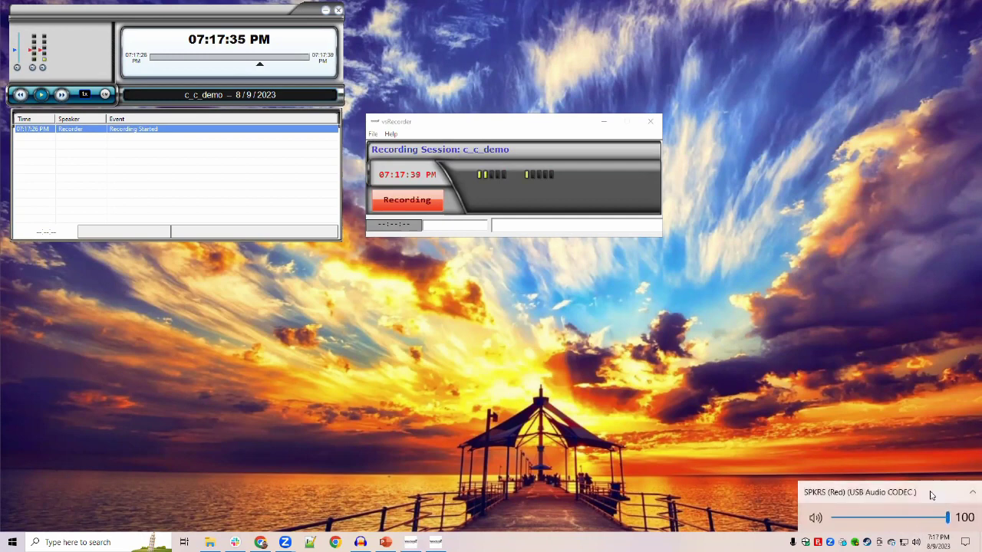
left_click(931, 495)
left_click(887, 428)
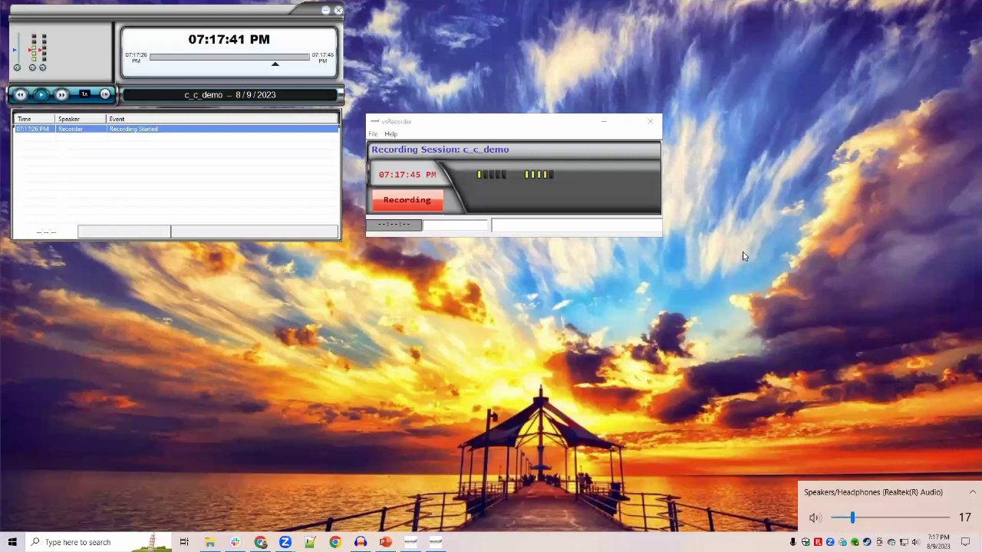
- Stop the playback and the recording, and close the recorder for the c_c_demo session
left_click(42, 94)
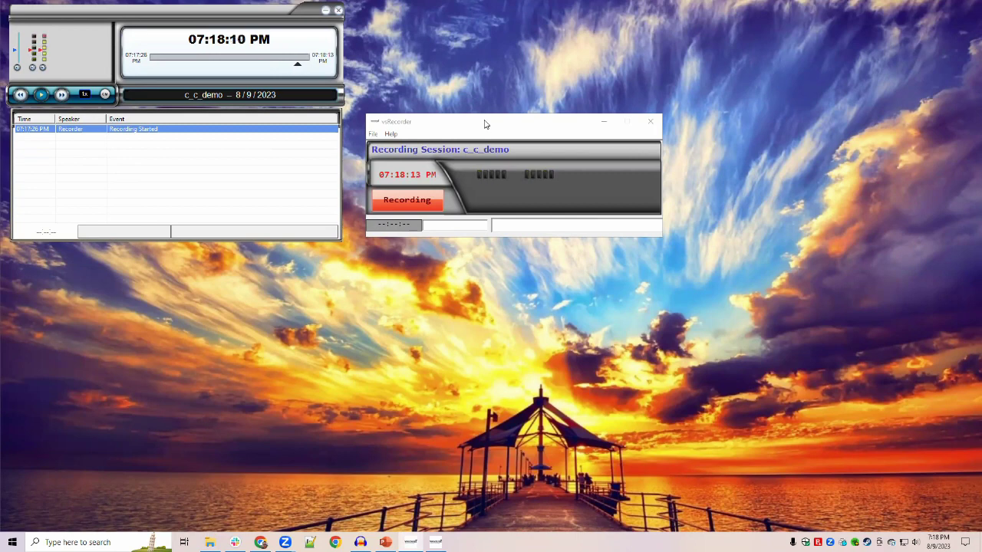
left_click(439, 193)
left_click(507, 205)
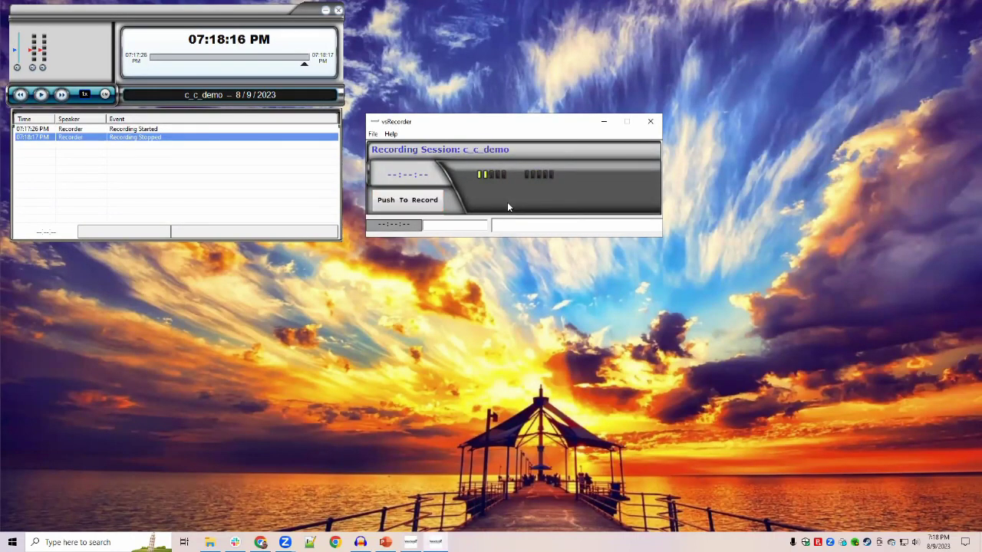
left_click(651, 124)
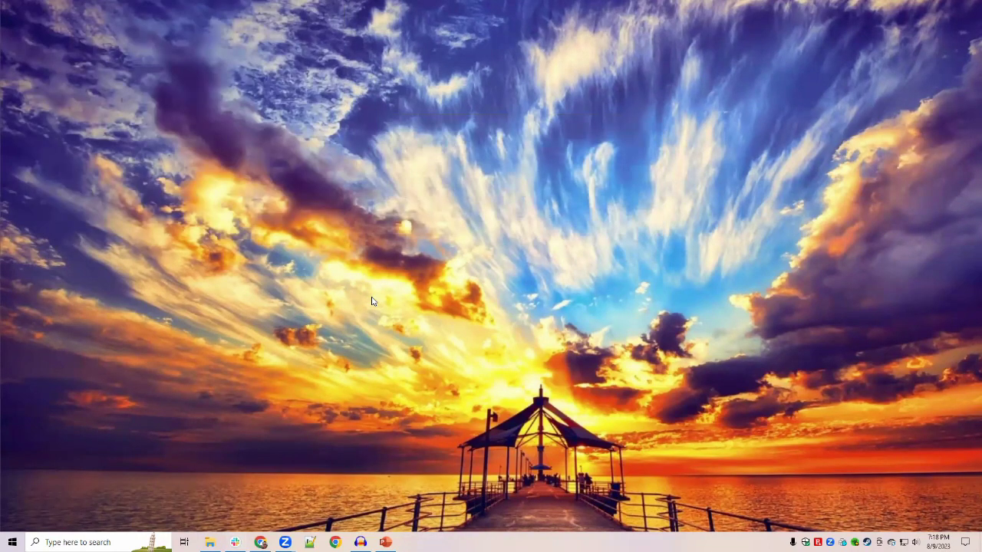
- Relaunch Reporter Studio Pro in offline mode and bring up the list of sessions available for recording
key("super")
type("rep")
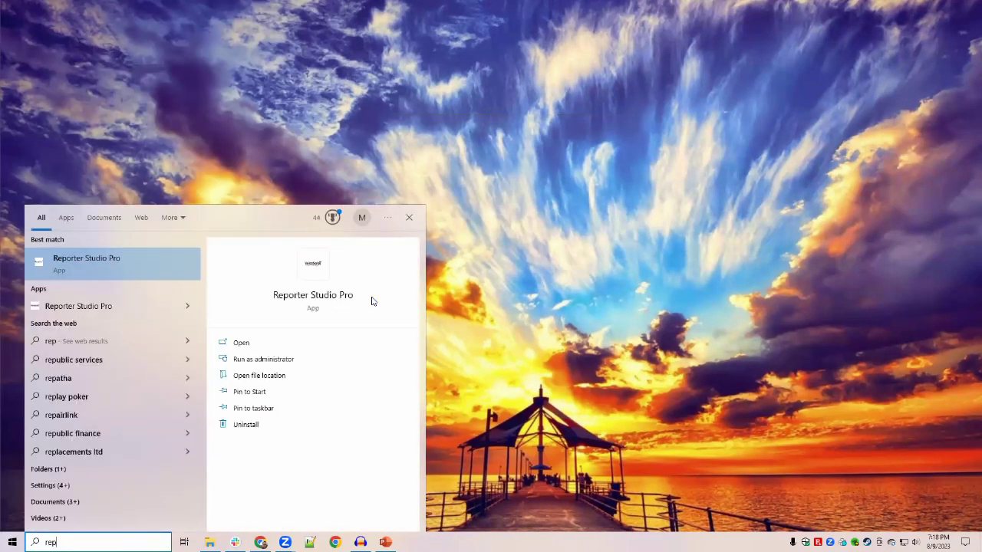
key("Return")
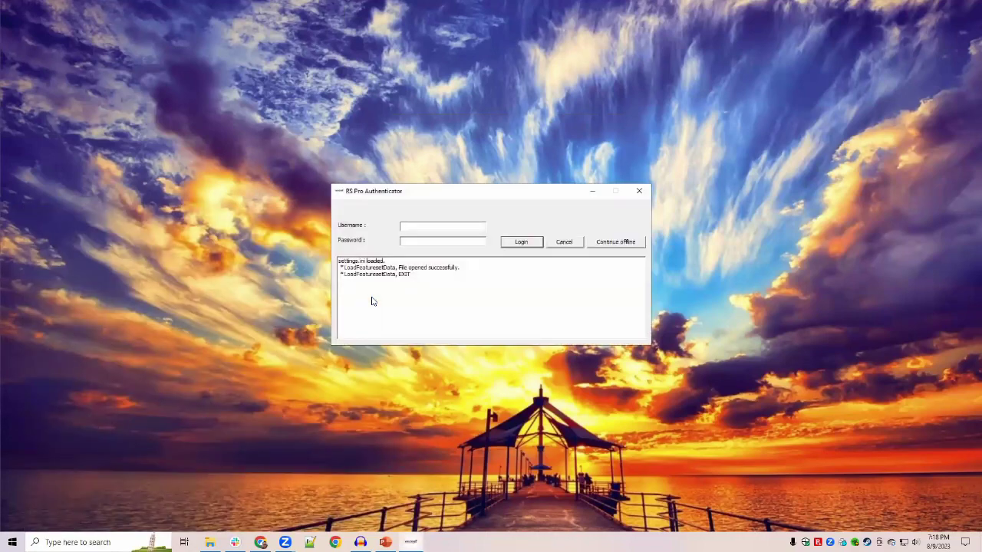
left_click(625, 242)
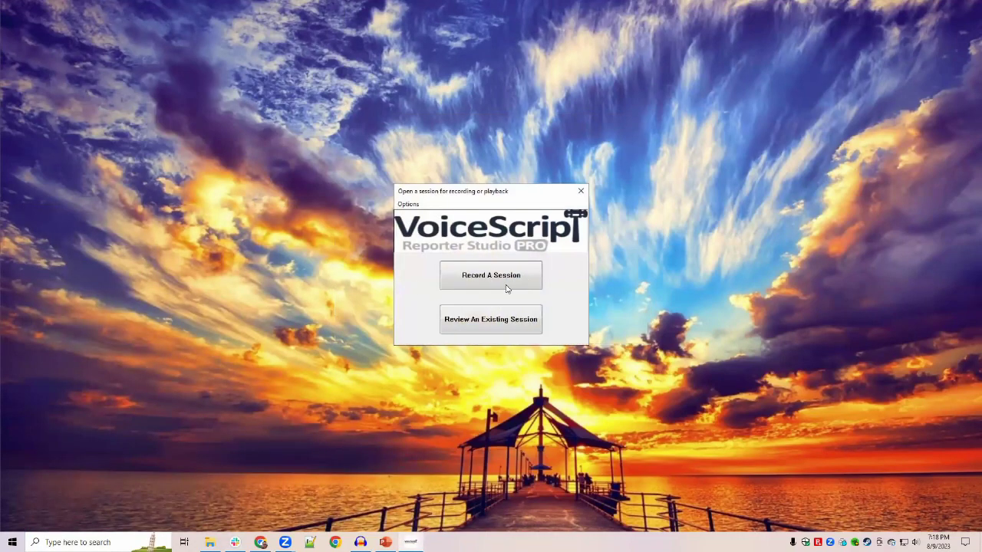
left_click(498, 280)
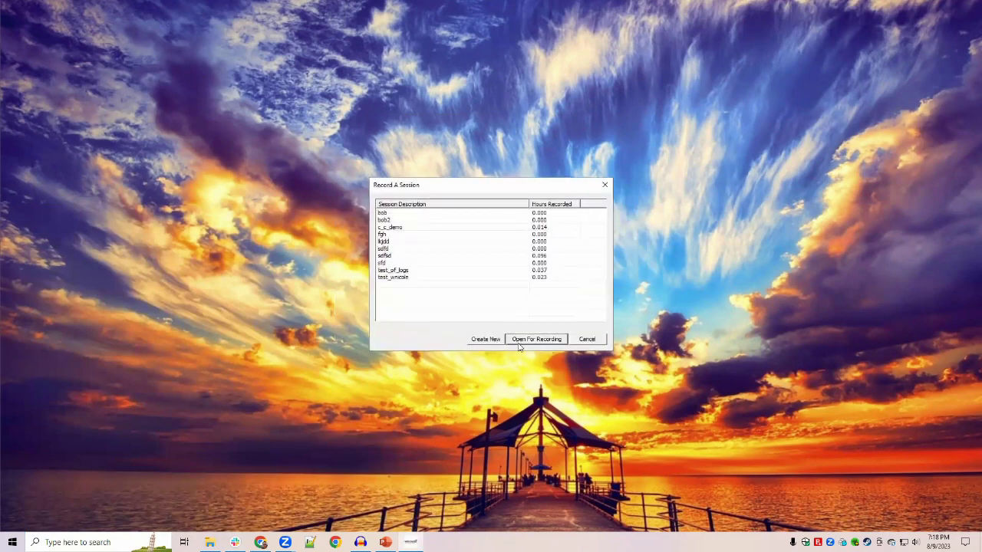
- Open the c_c_demo session for recording and keep WASAPI as the driver type
left_click(398, 227)
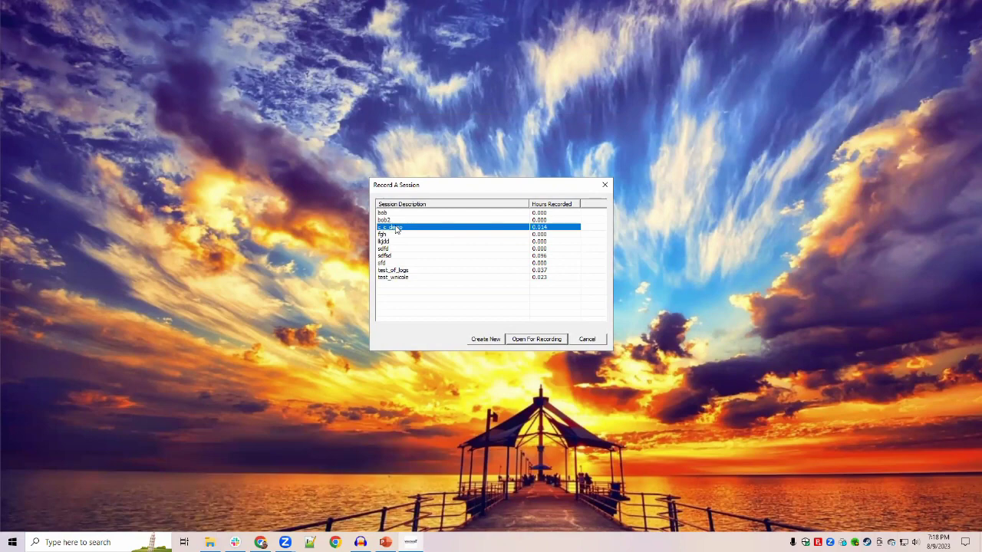
left_click(532, 341)
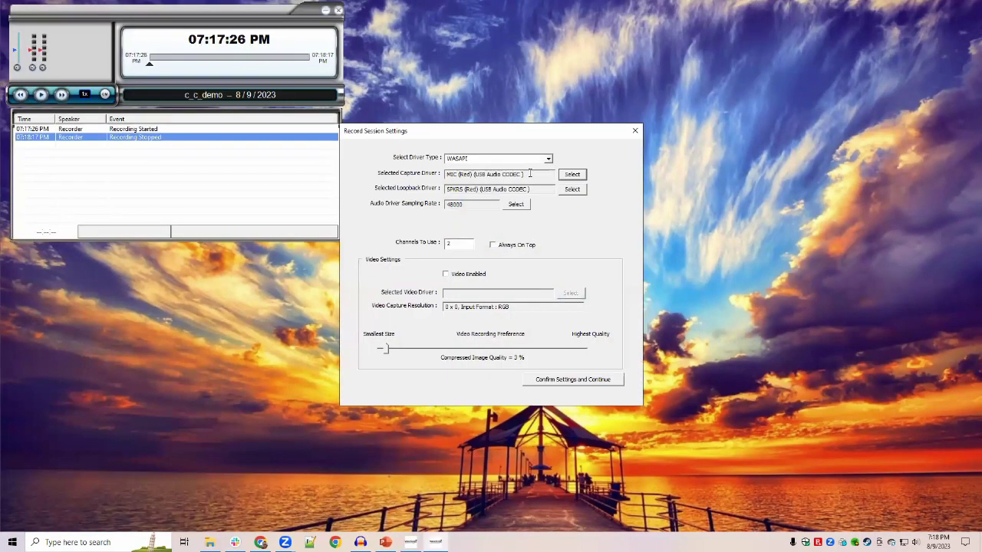
left_click(548, 159)
left_click(548, 159)
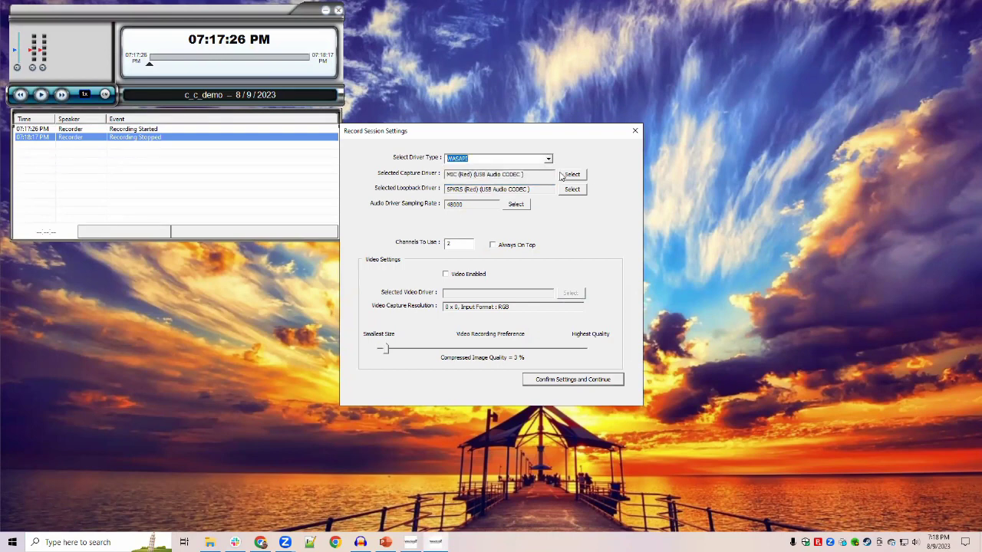
- Choose MIC (Red) (USB Audio CODEC) as the capture driver and SPKRS (Red) (USB Audio CODEC) as the loopback driver
left_click(570, 175)
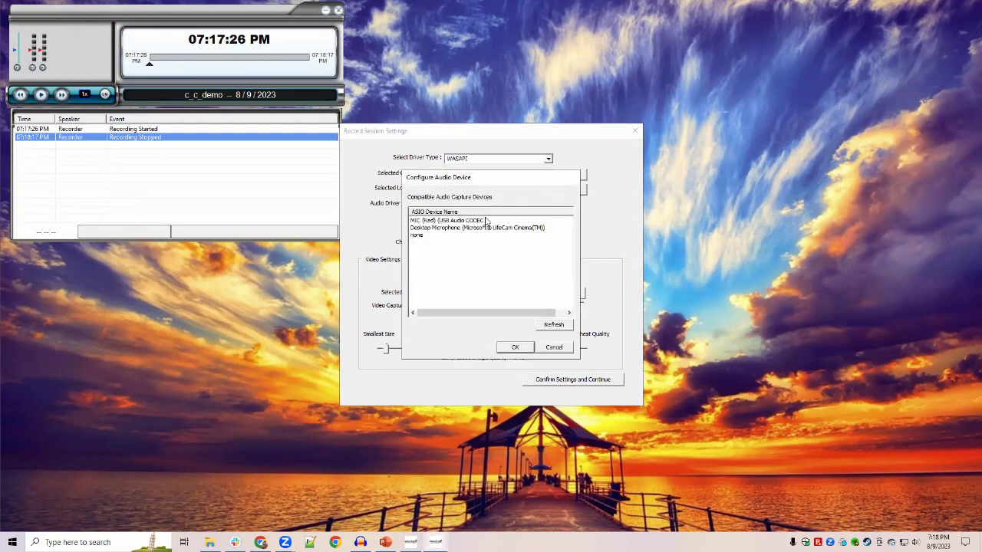
left_click(486, 221)
left_click(522, 347)
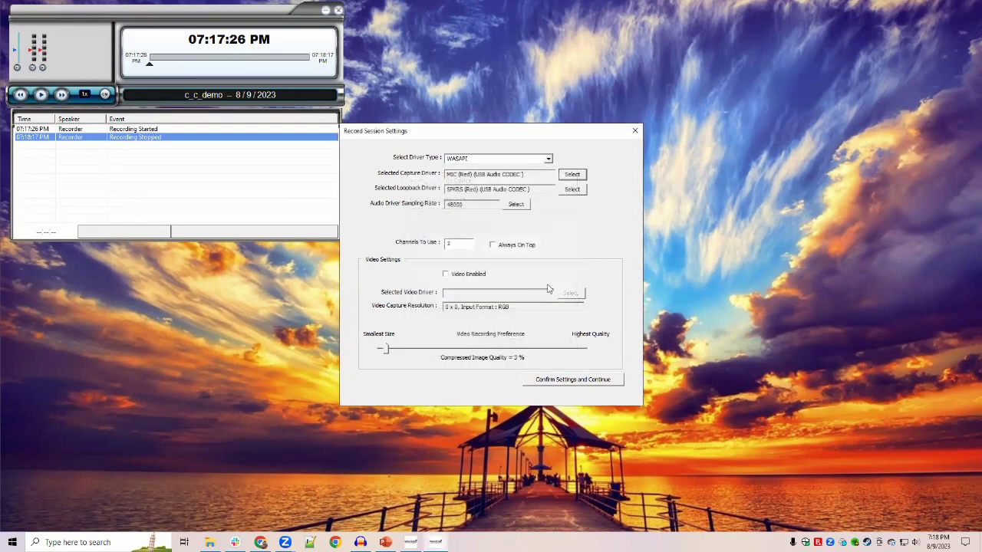
left_click(571, 190)
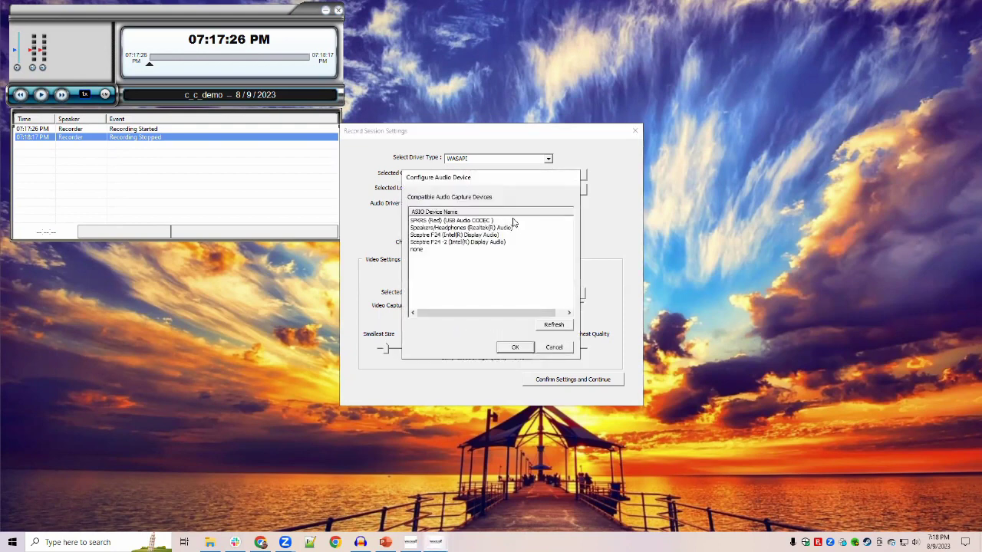
left_click(488, 221)
left_click(515, 348)
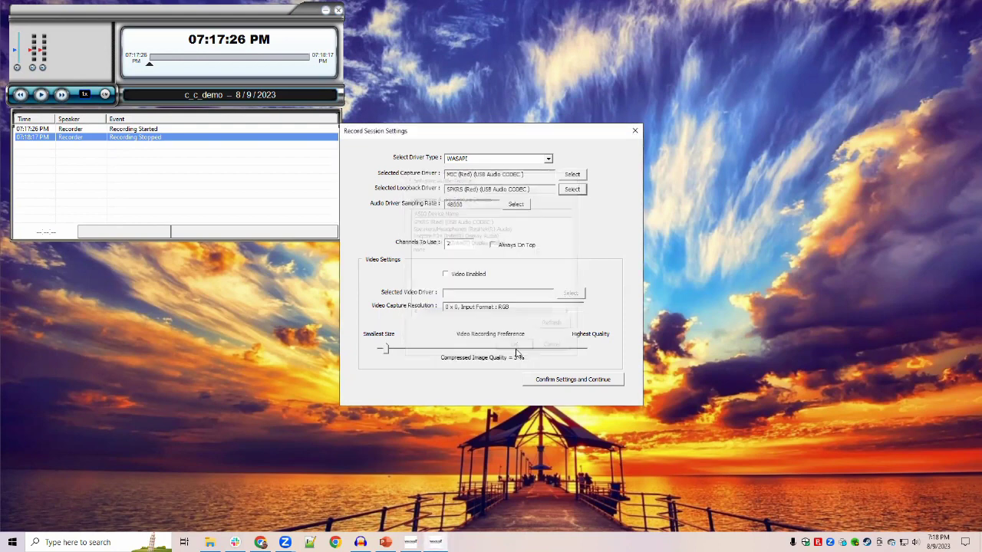
- Accept 48000 as the audio sampling rate and confirm the record session settings to launch the recorder
left_click(516, 204)
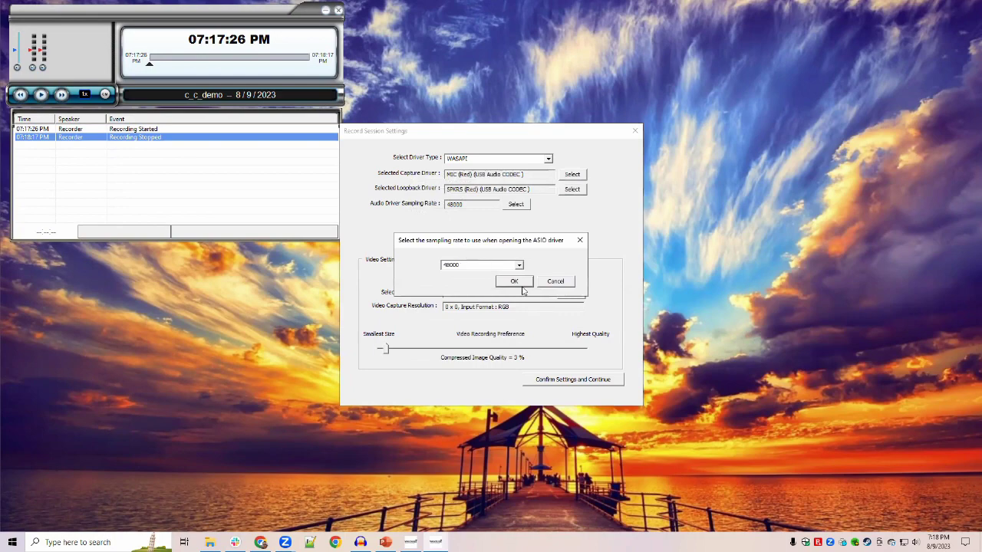
left_click(515, 281)
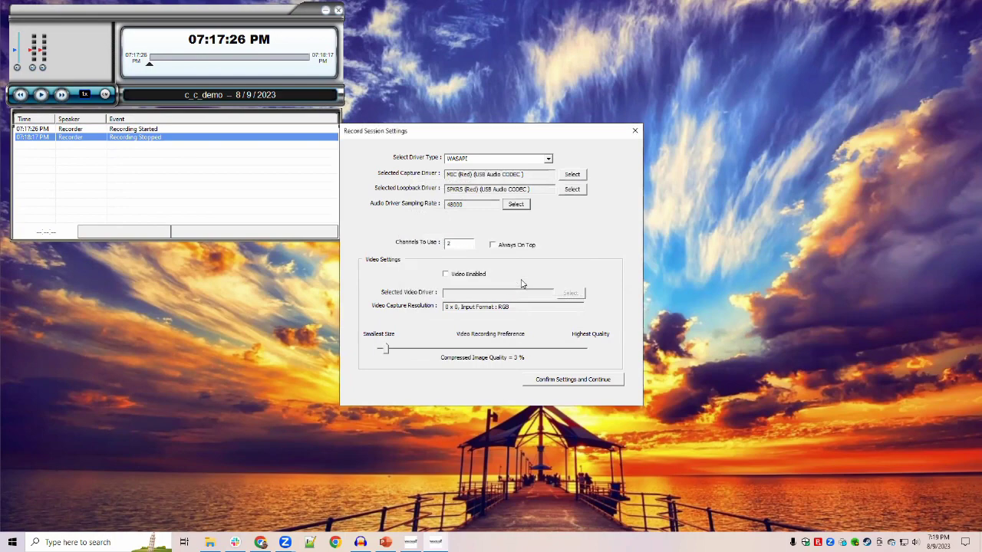
left_click(543, 379)
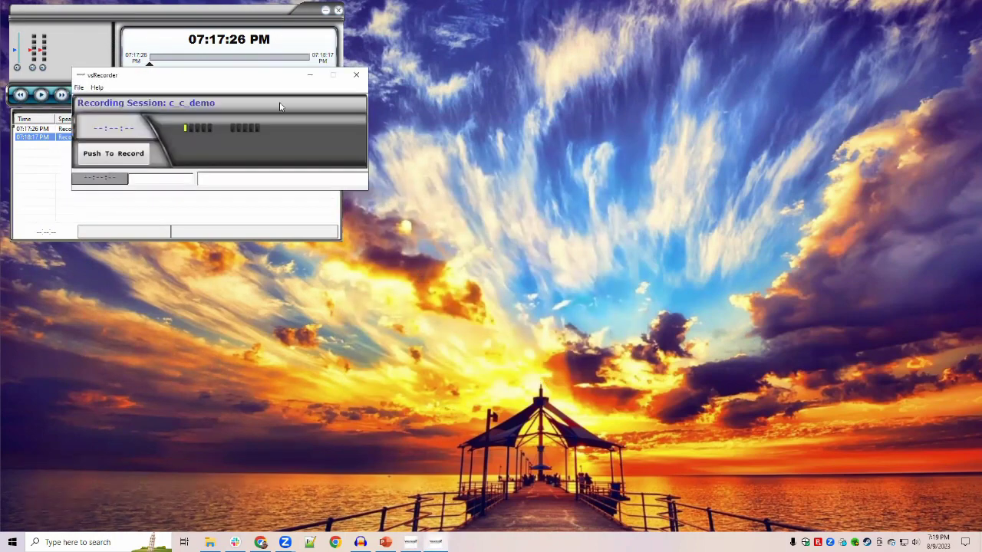
- Move the recorder window clear of the player, and make a short recording of a few seconds in the c_c_demo session
left_click_drag(252, 84, 564, 147)
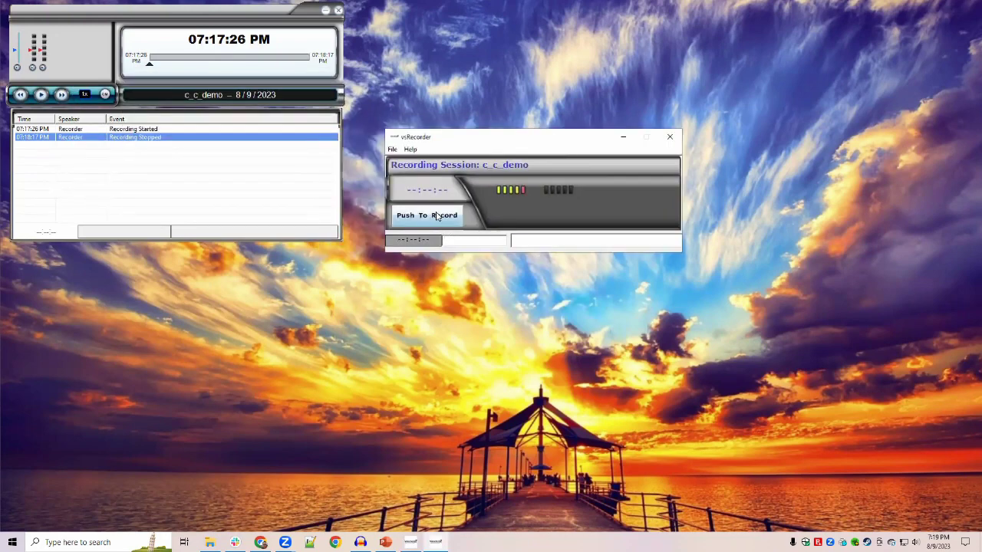
left_click(437, 216)
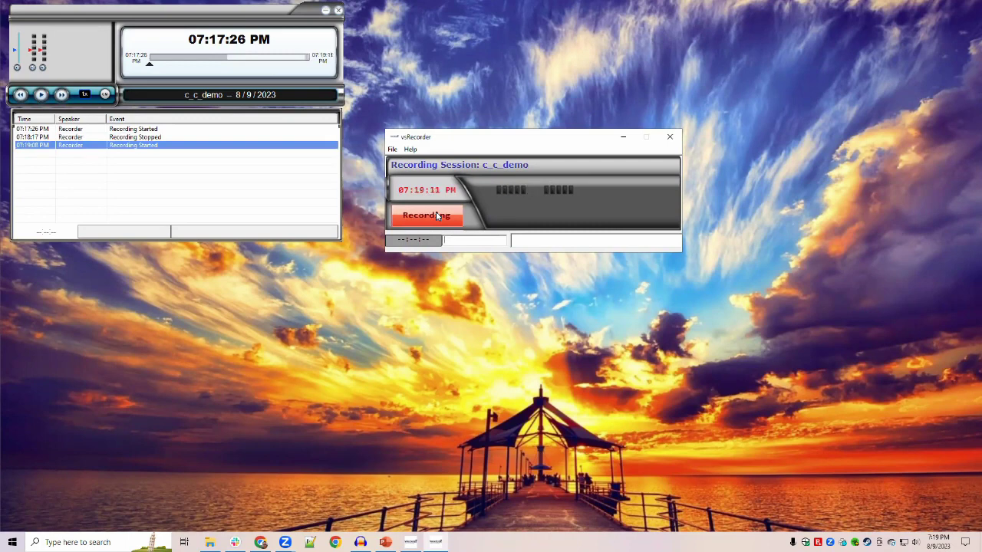
left_click(437, 216)
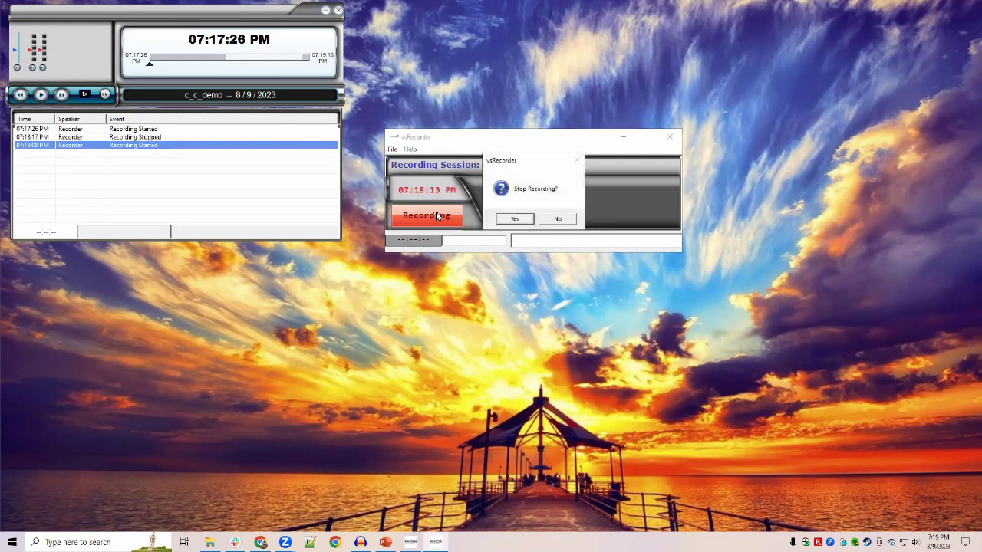
left_click(523, 219)
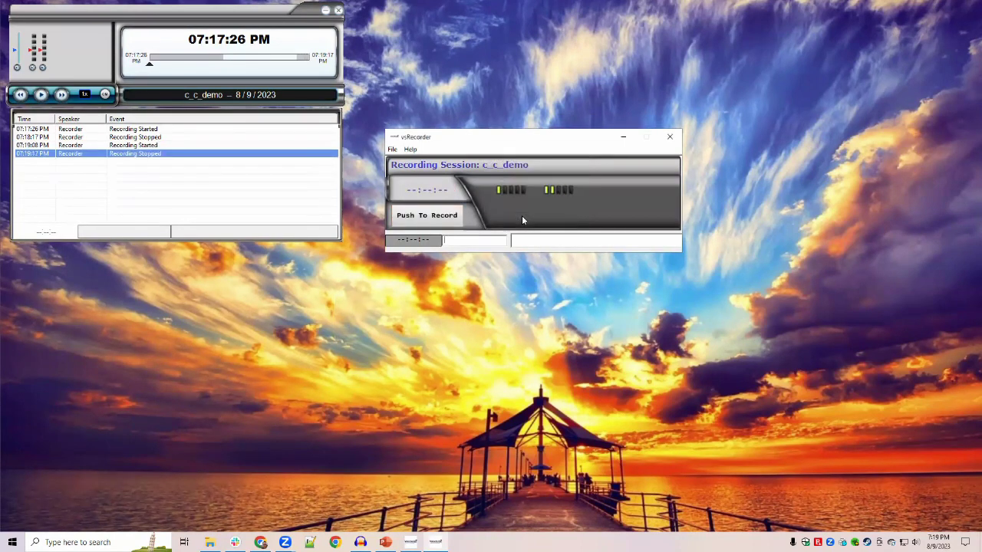